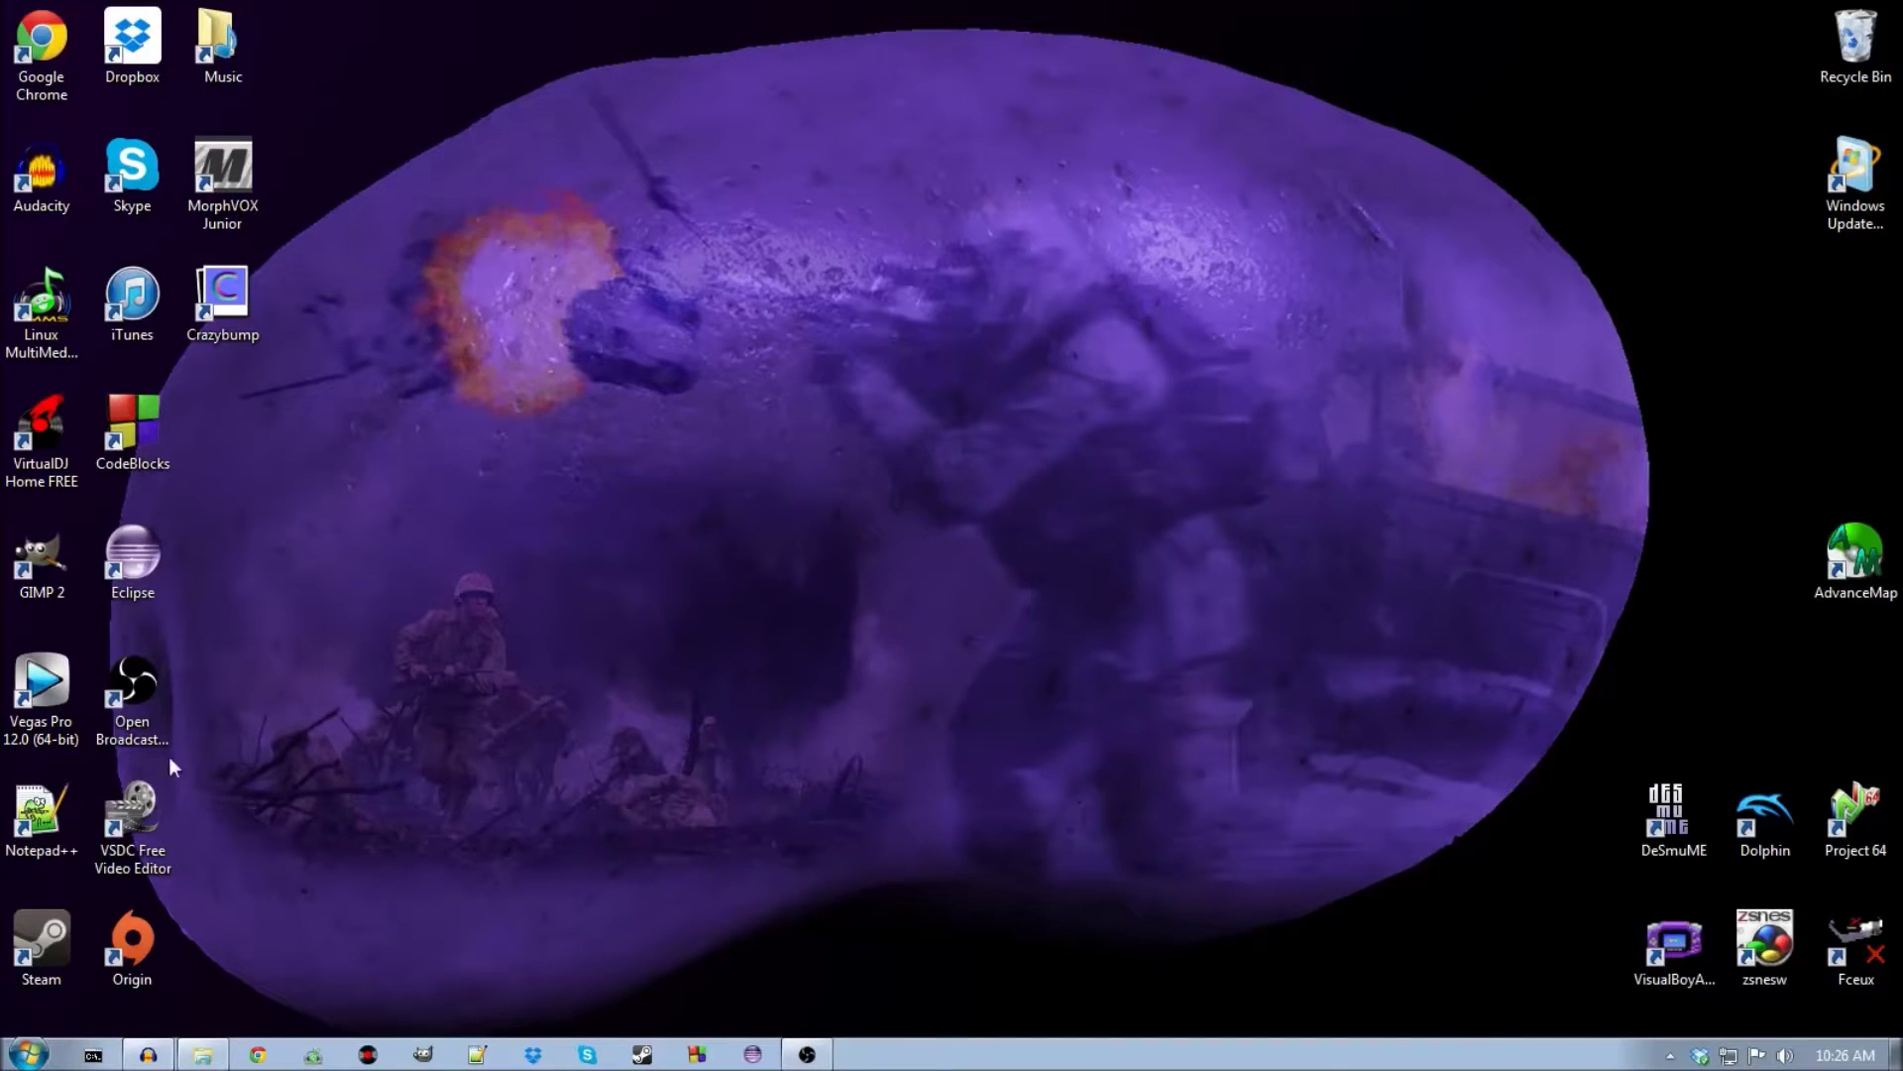
- Open Explorer and launch FarCry.exe from the game's Bin32 folder
click(202, 1054)
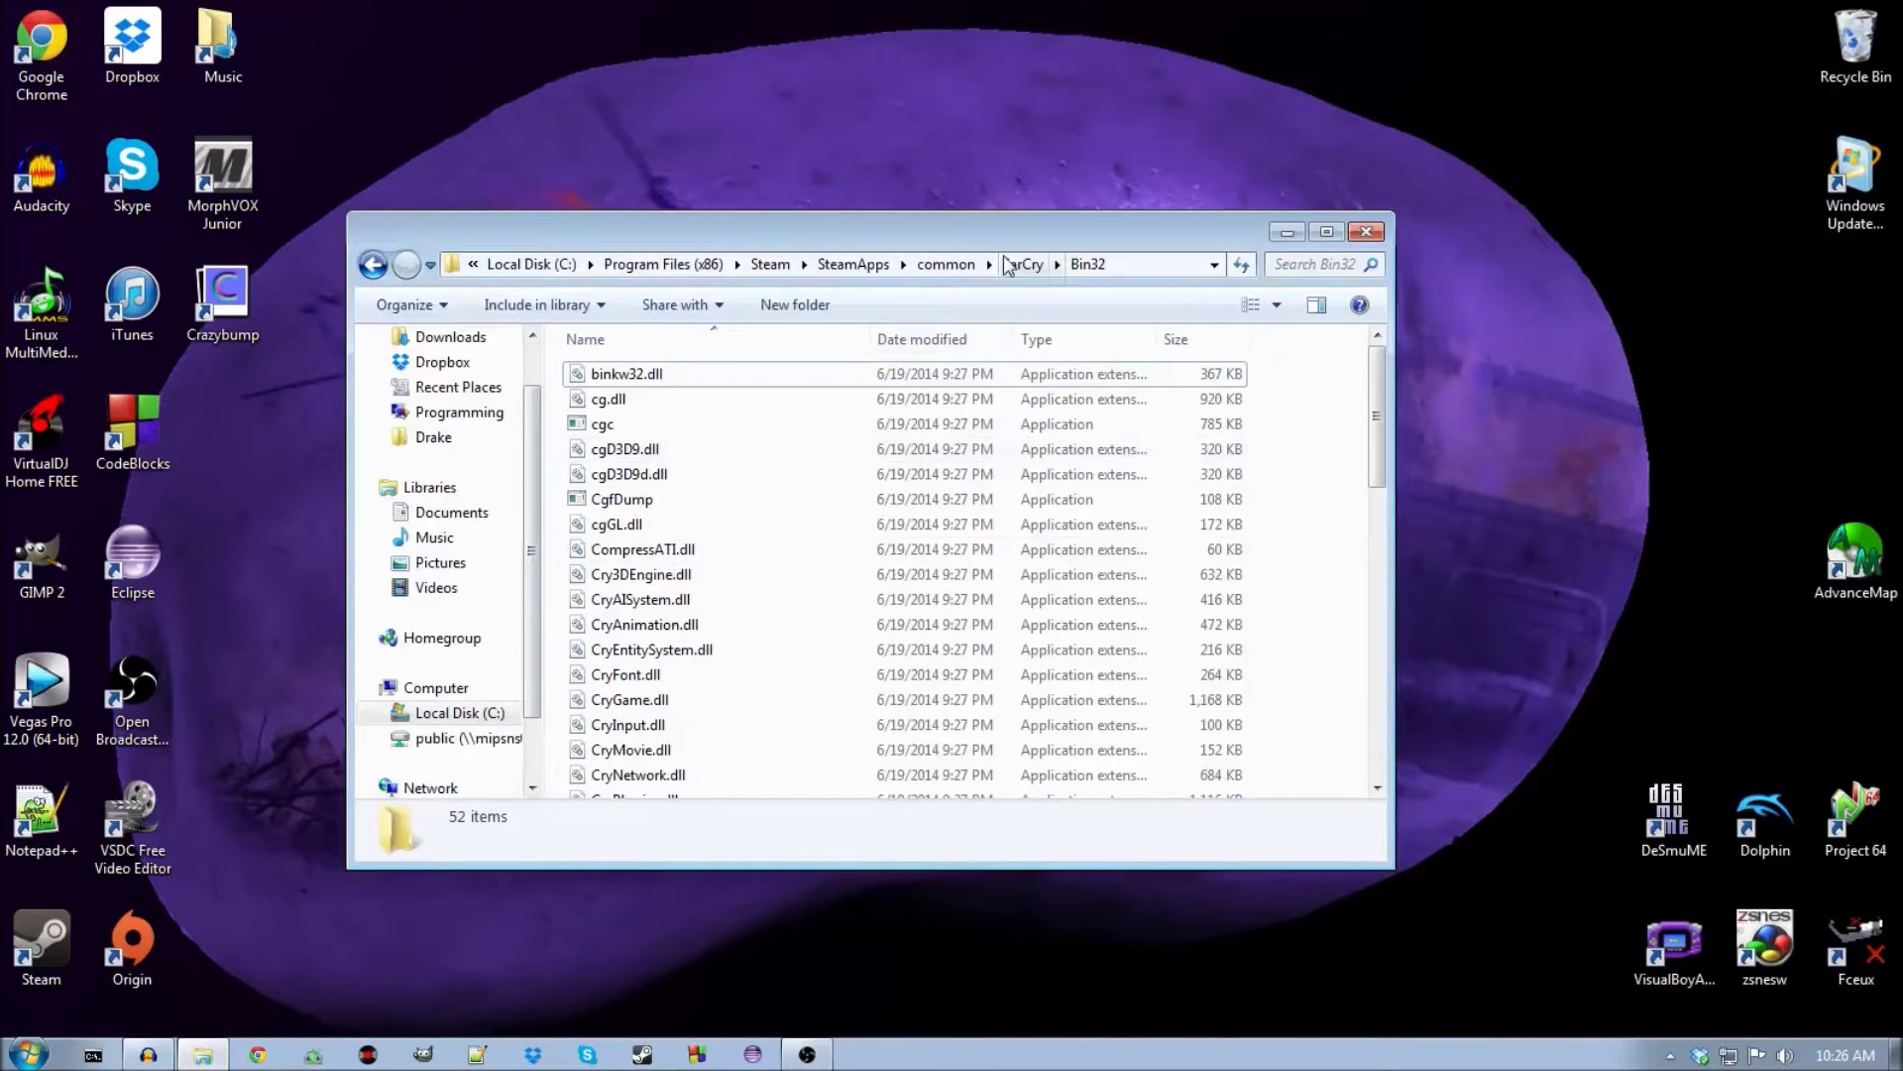
drag(1380, 406, 1381, 545)
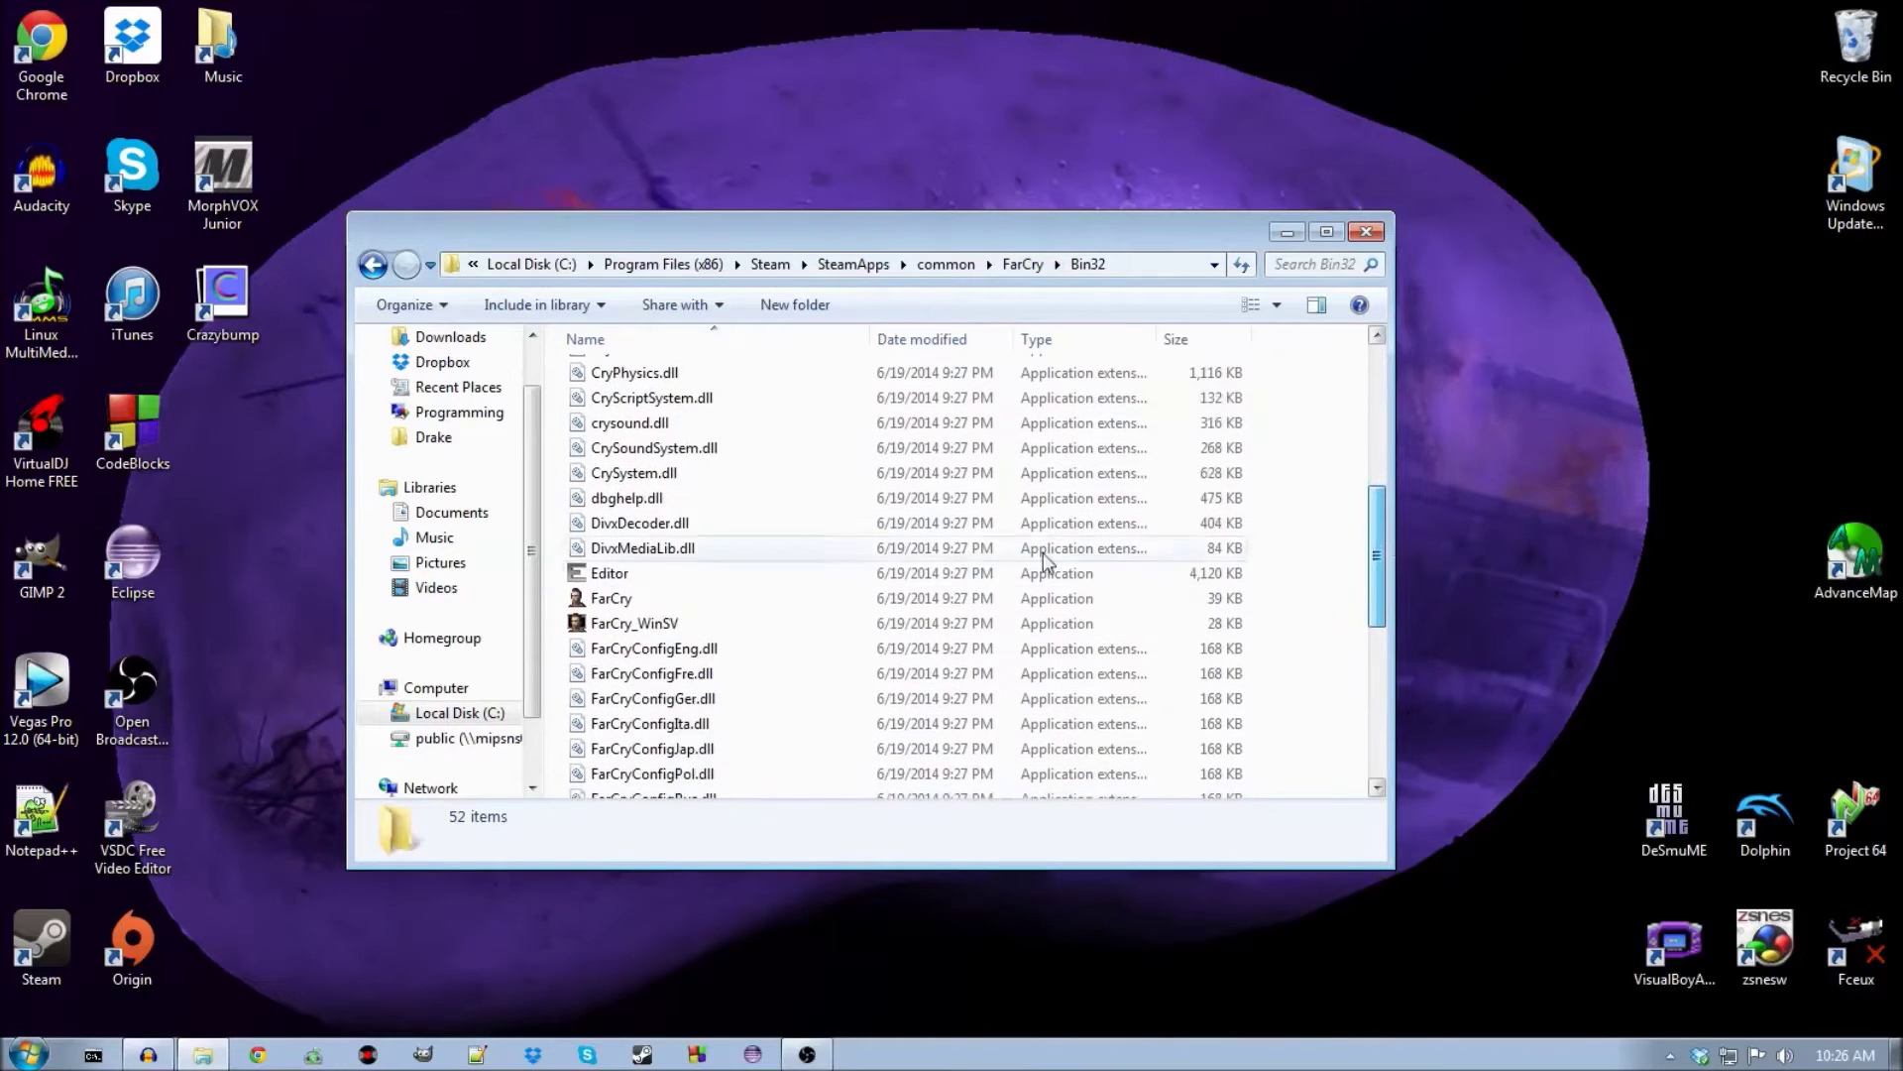
double_click(692, 601)
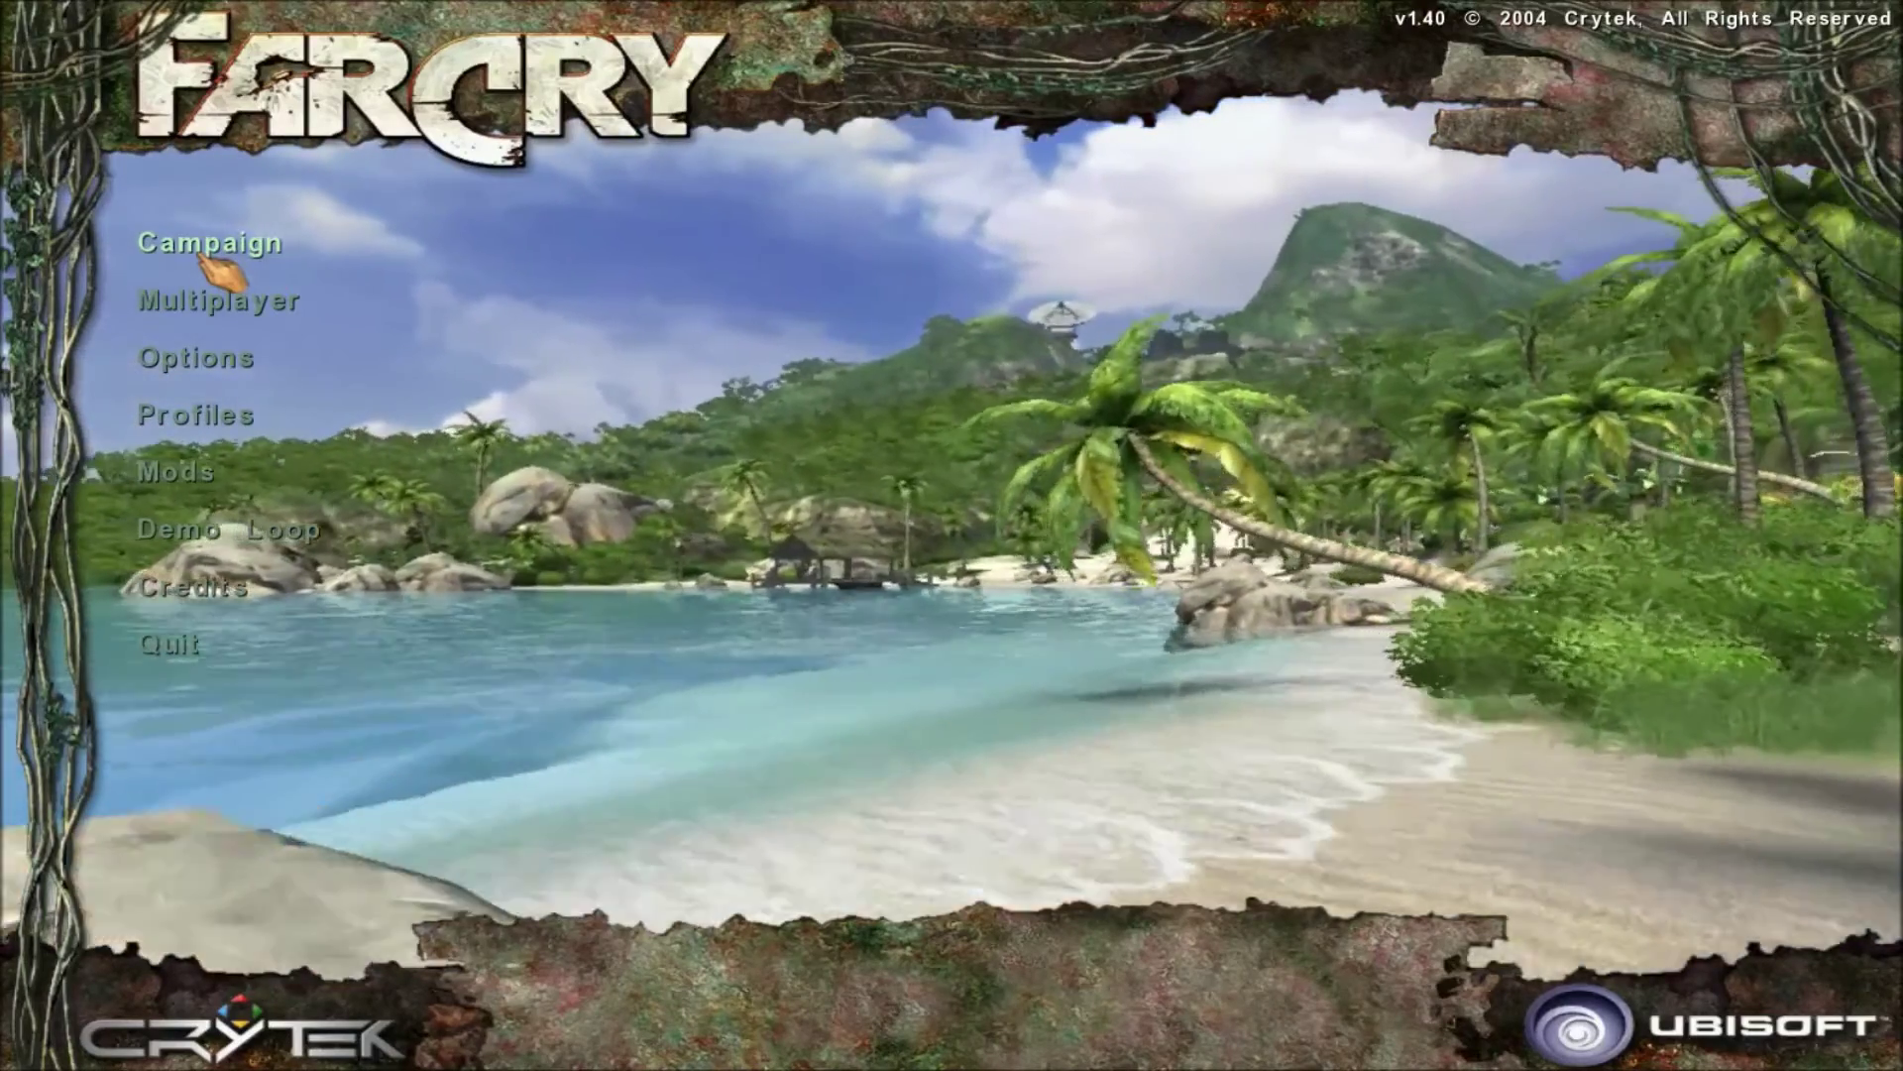
- Start a new Far Cry campaign on Medium difficulty
click(203, 257)
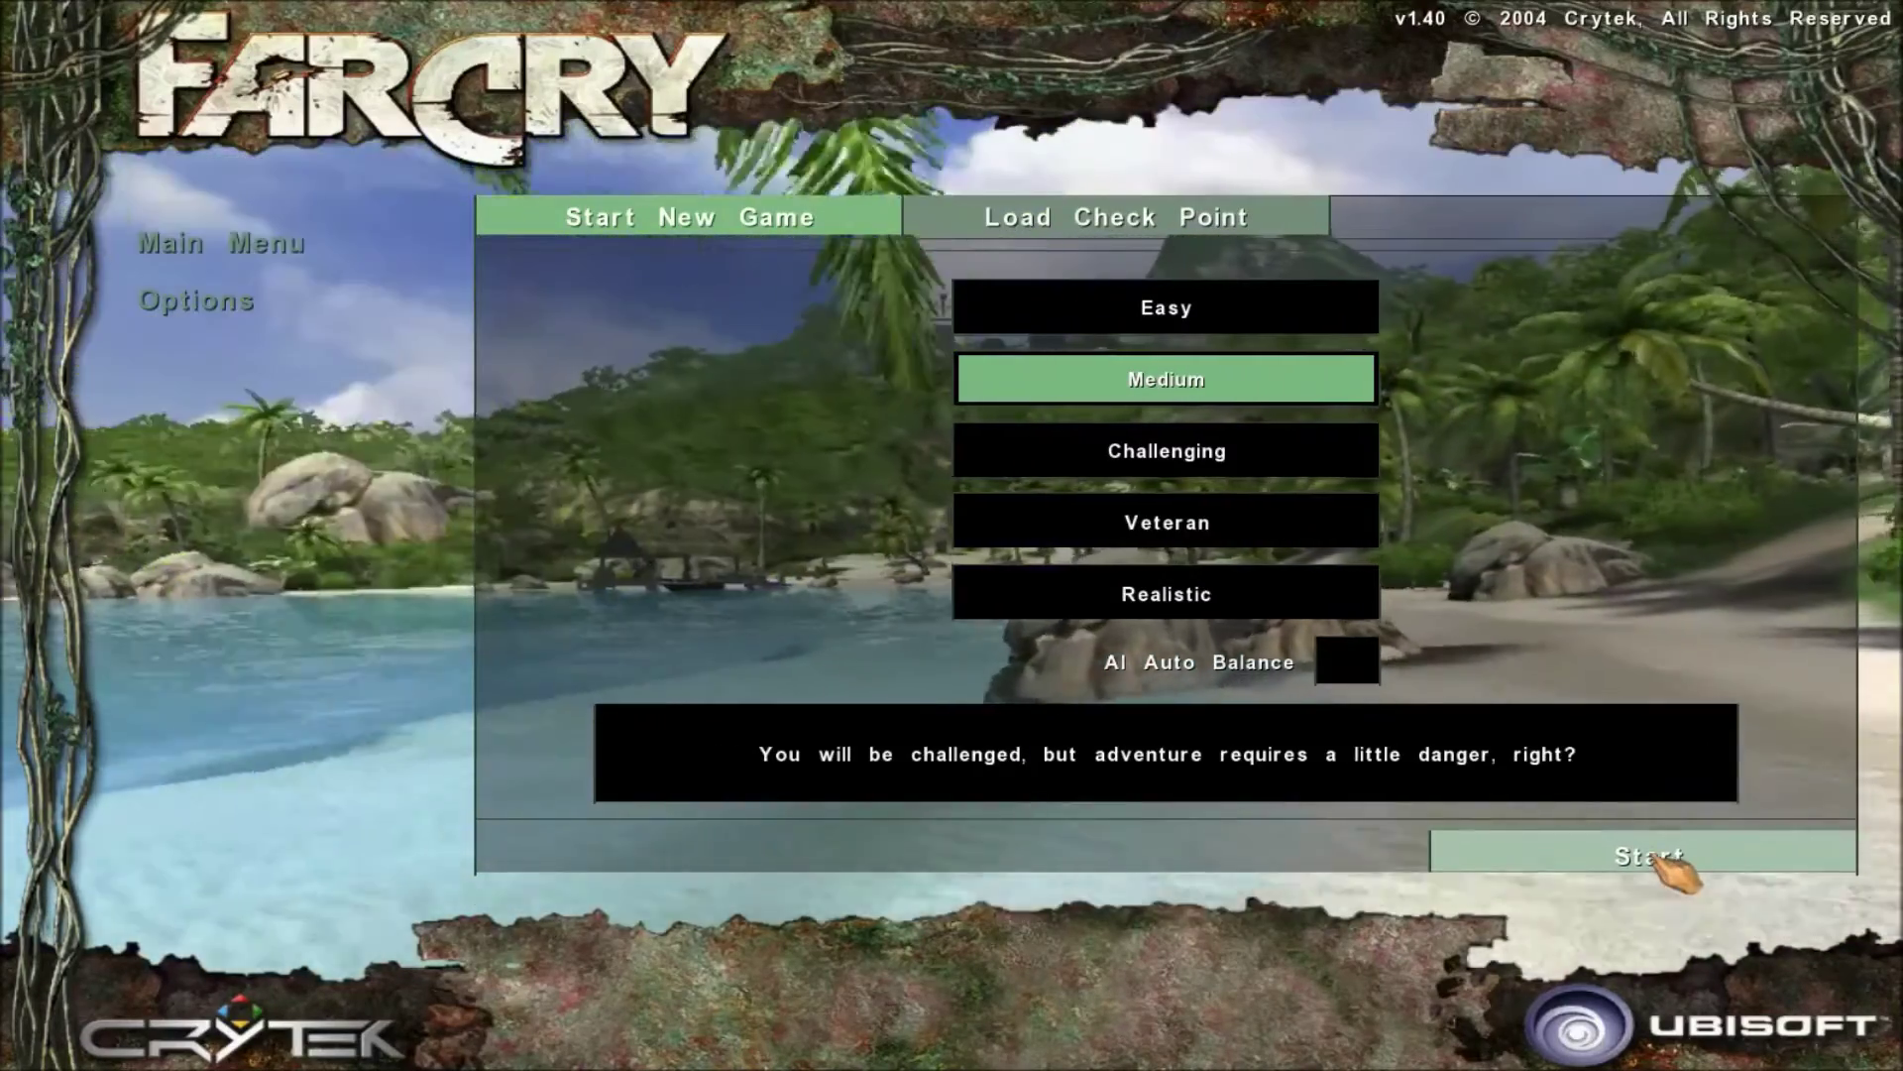
click(1635, 861)
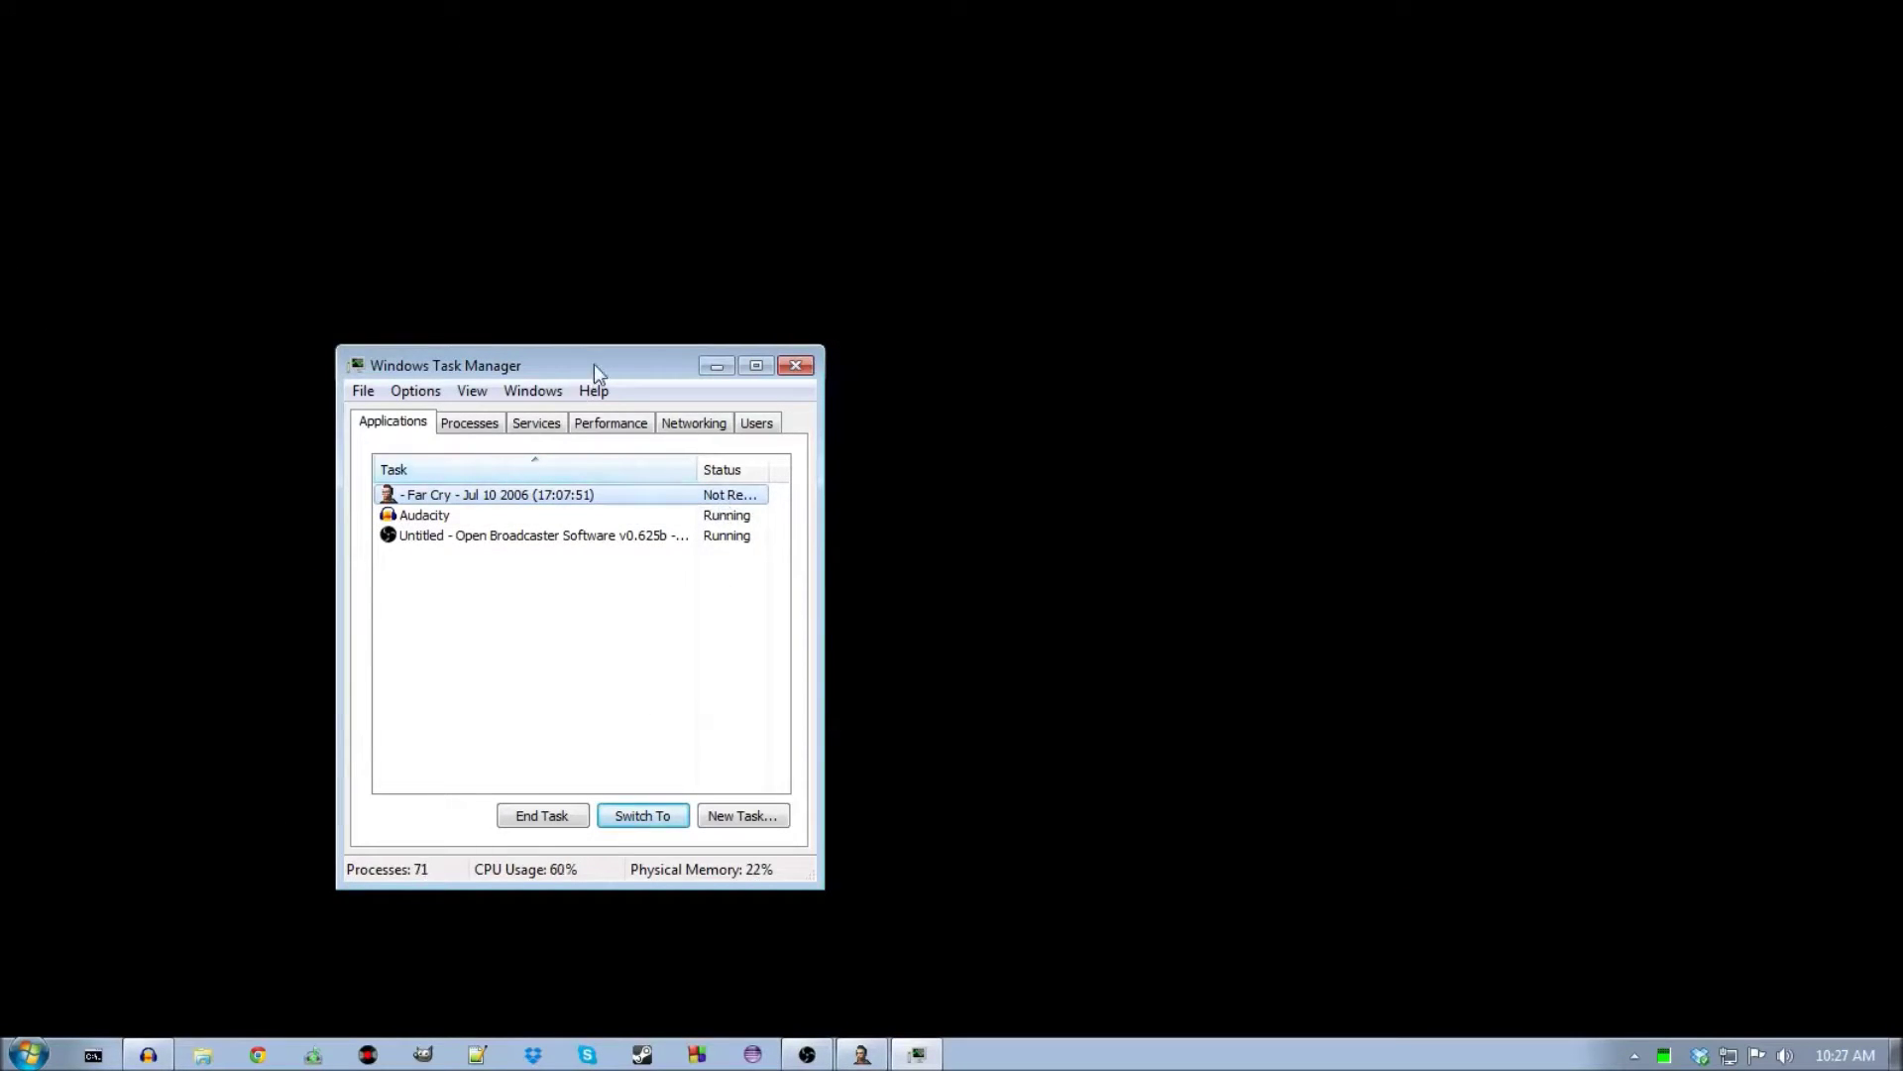
- End the frozen Far Cry task, confirm closing the program, and close Task Manager
drag(593, 365, 658, 365)
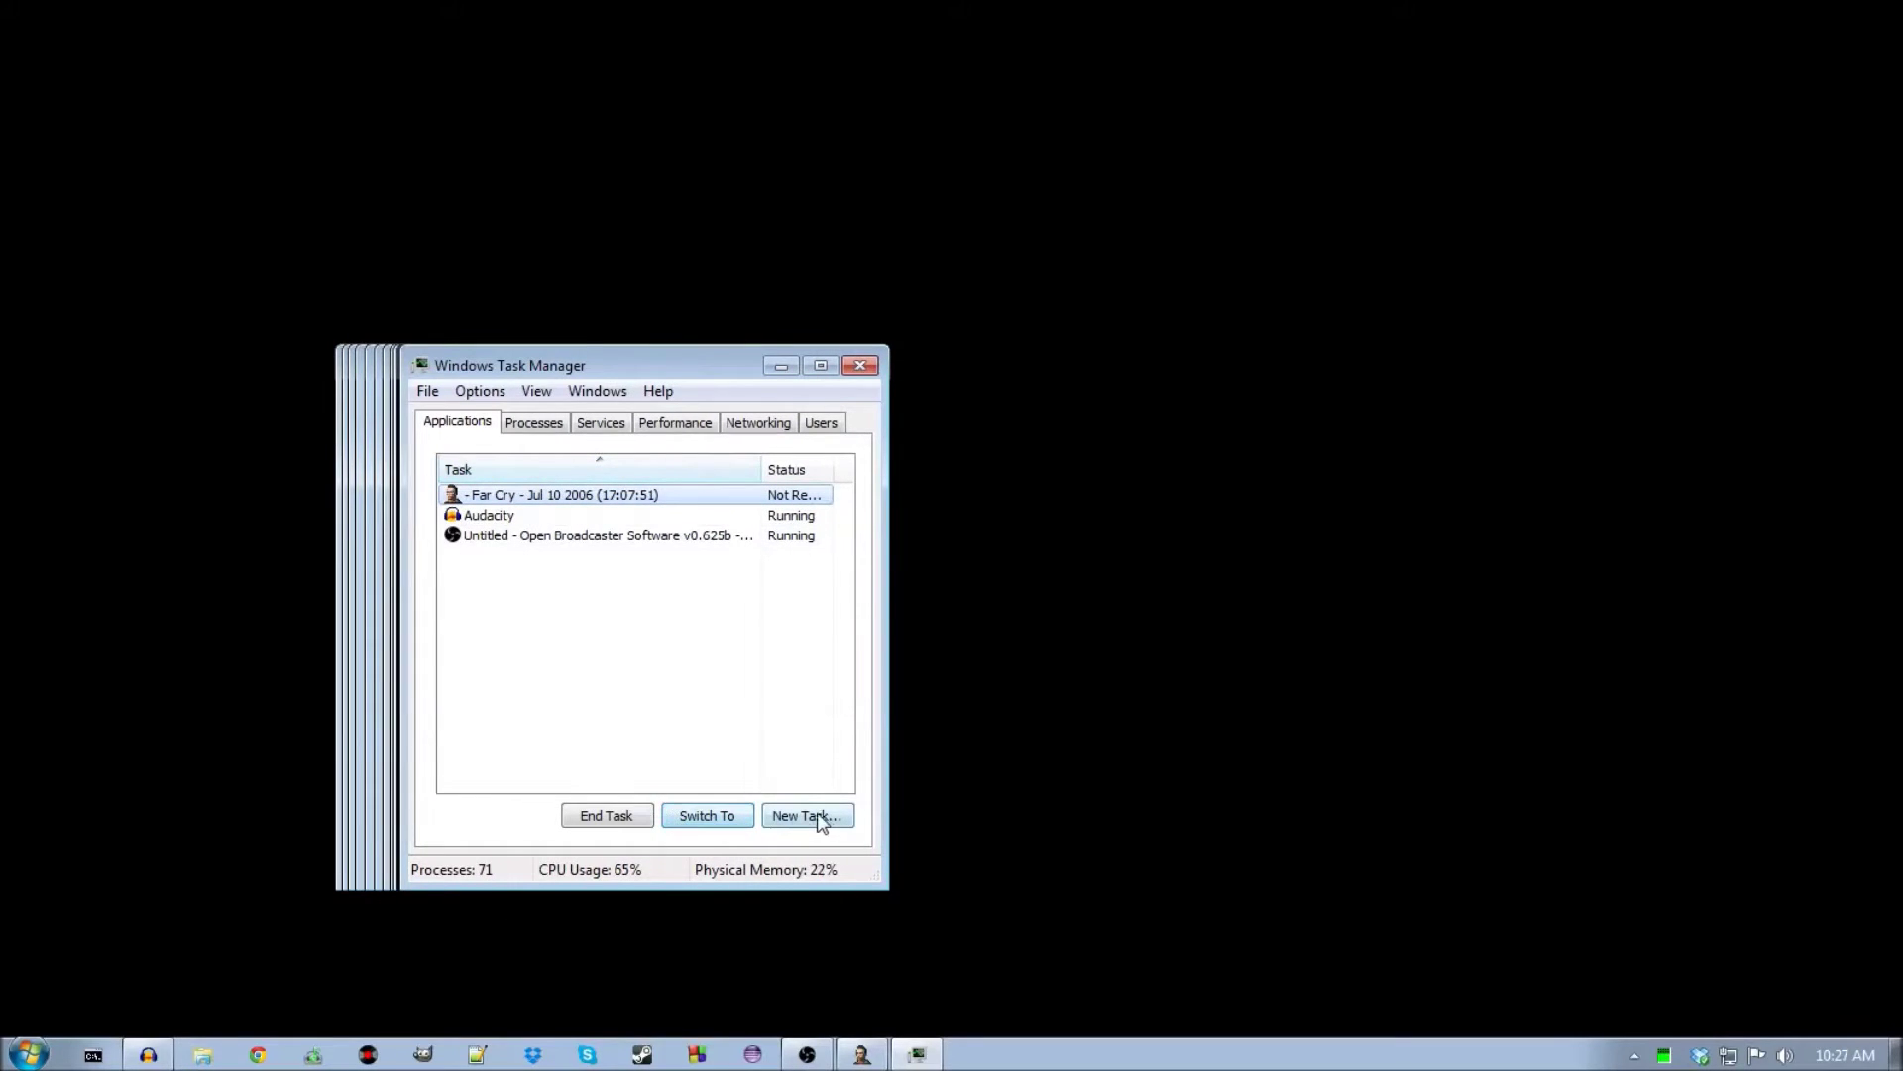
click(604, 813)
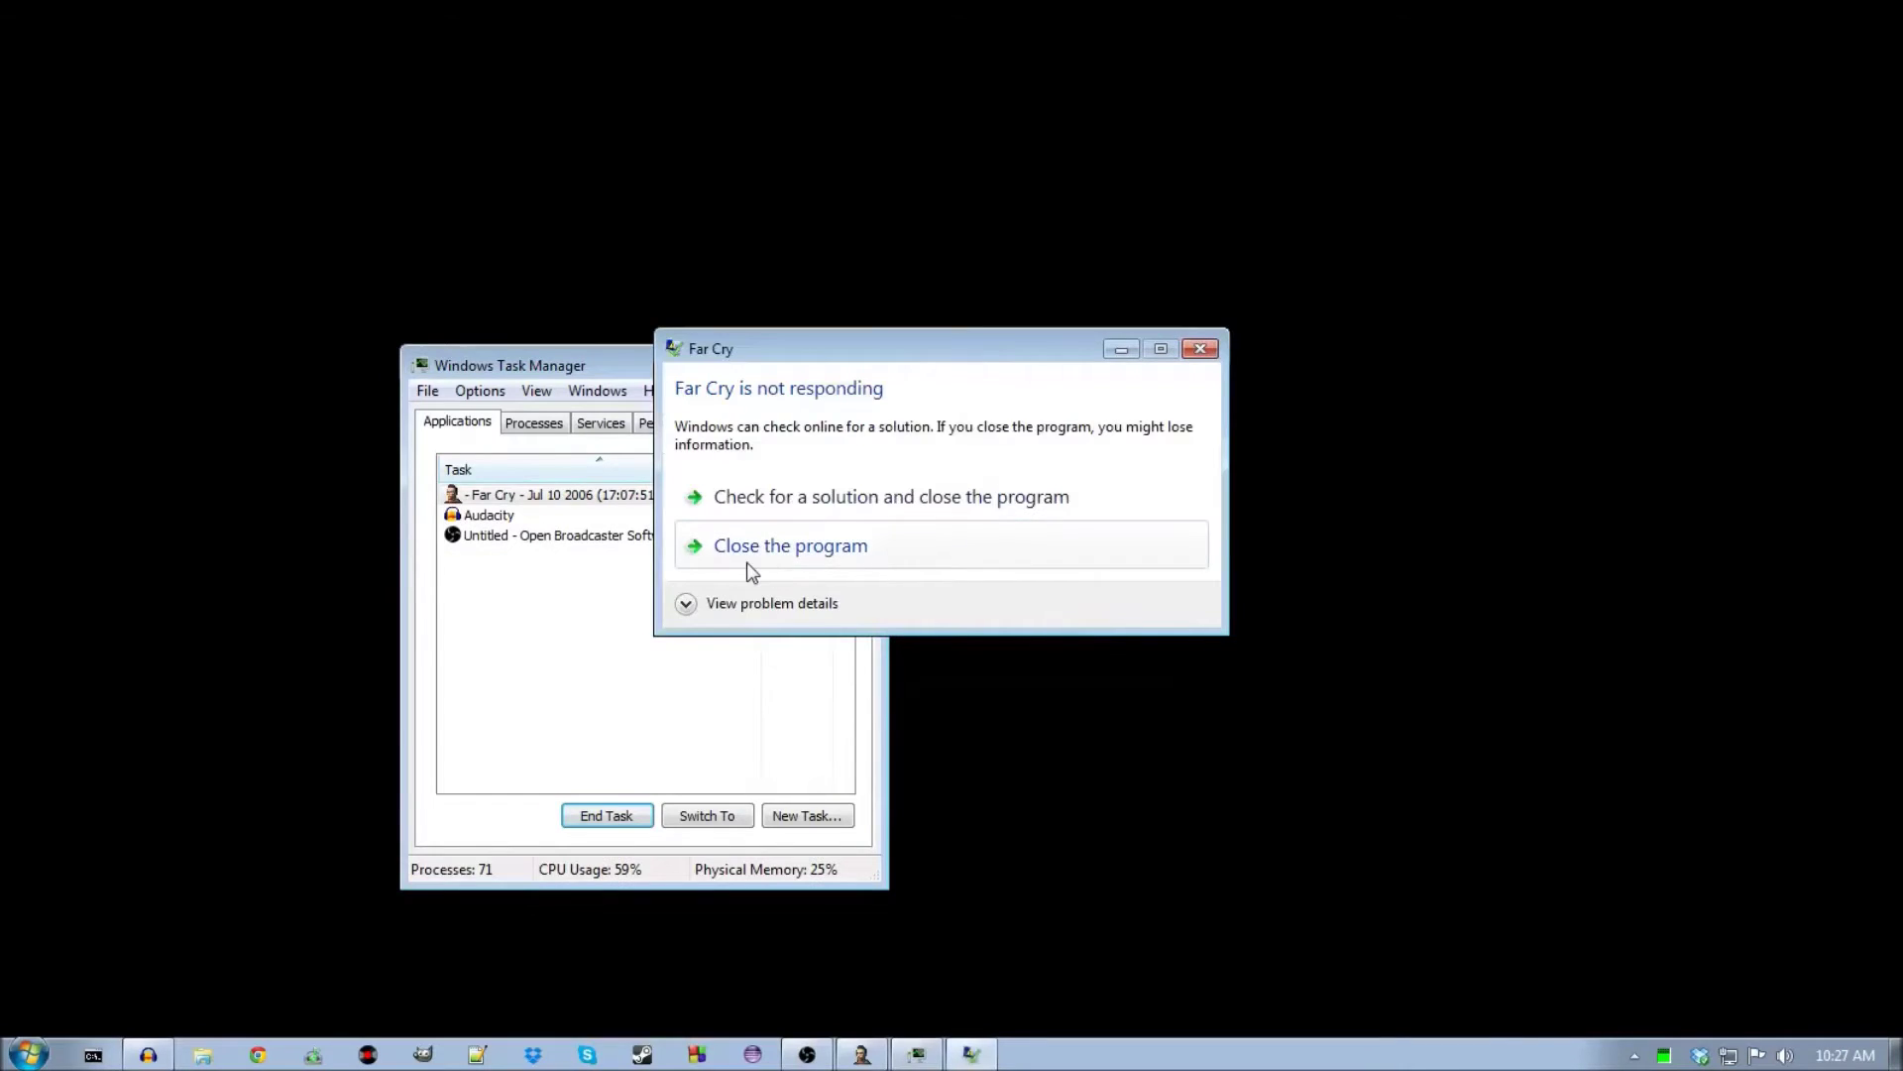
click(747, 569)
click(861, 369)
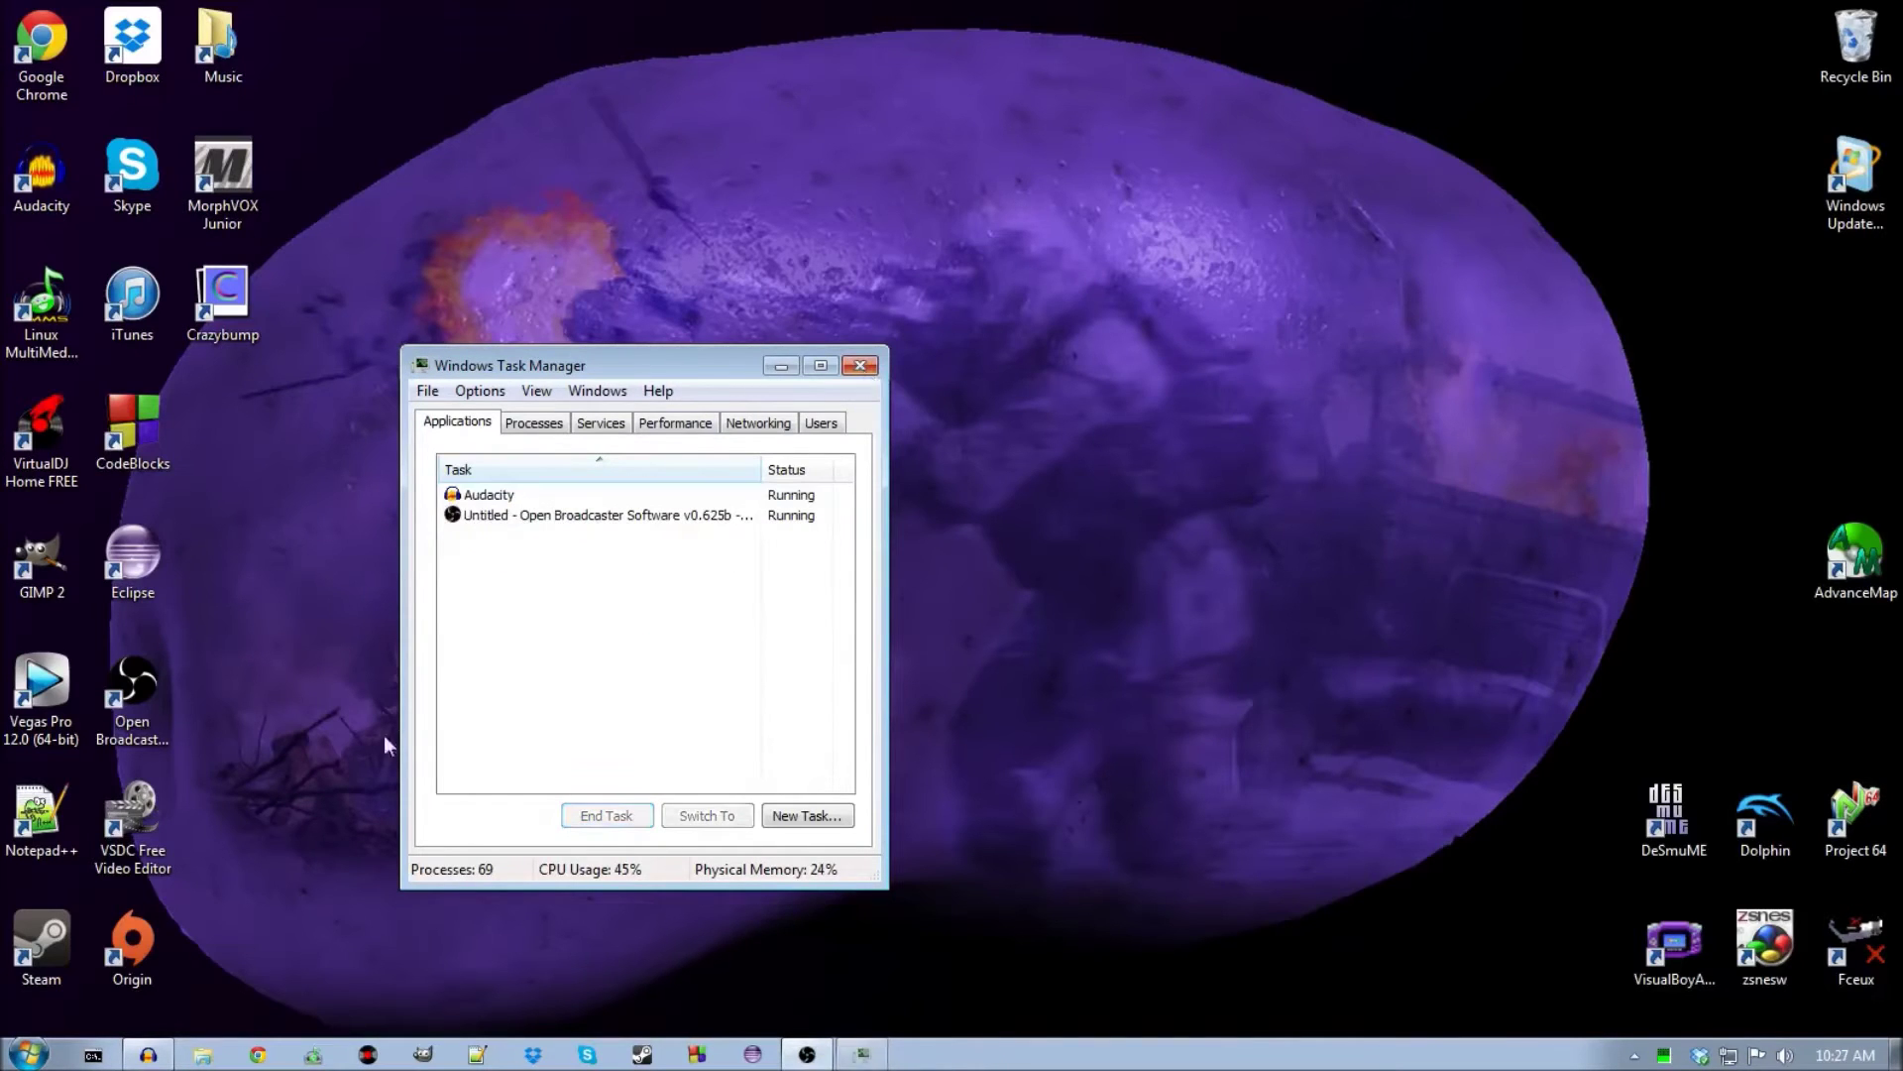
- In a new Explorer window, open Program Files (x86) on Local Disk (C:)
click(203, 1054)
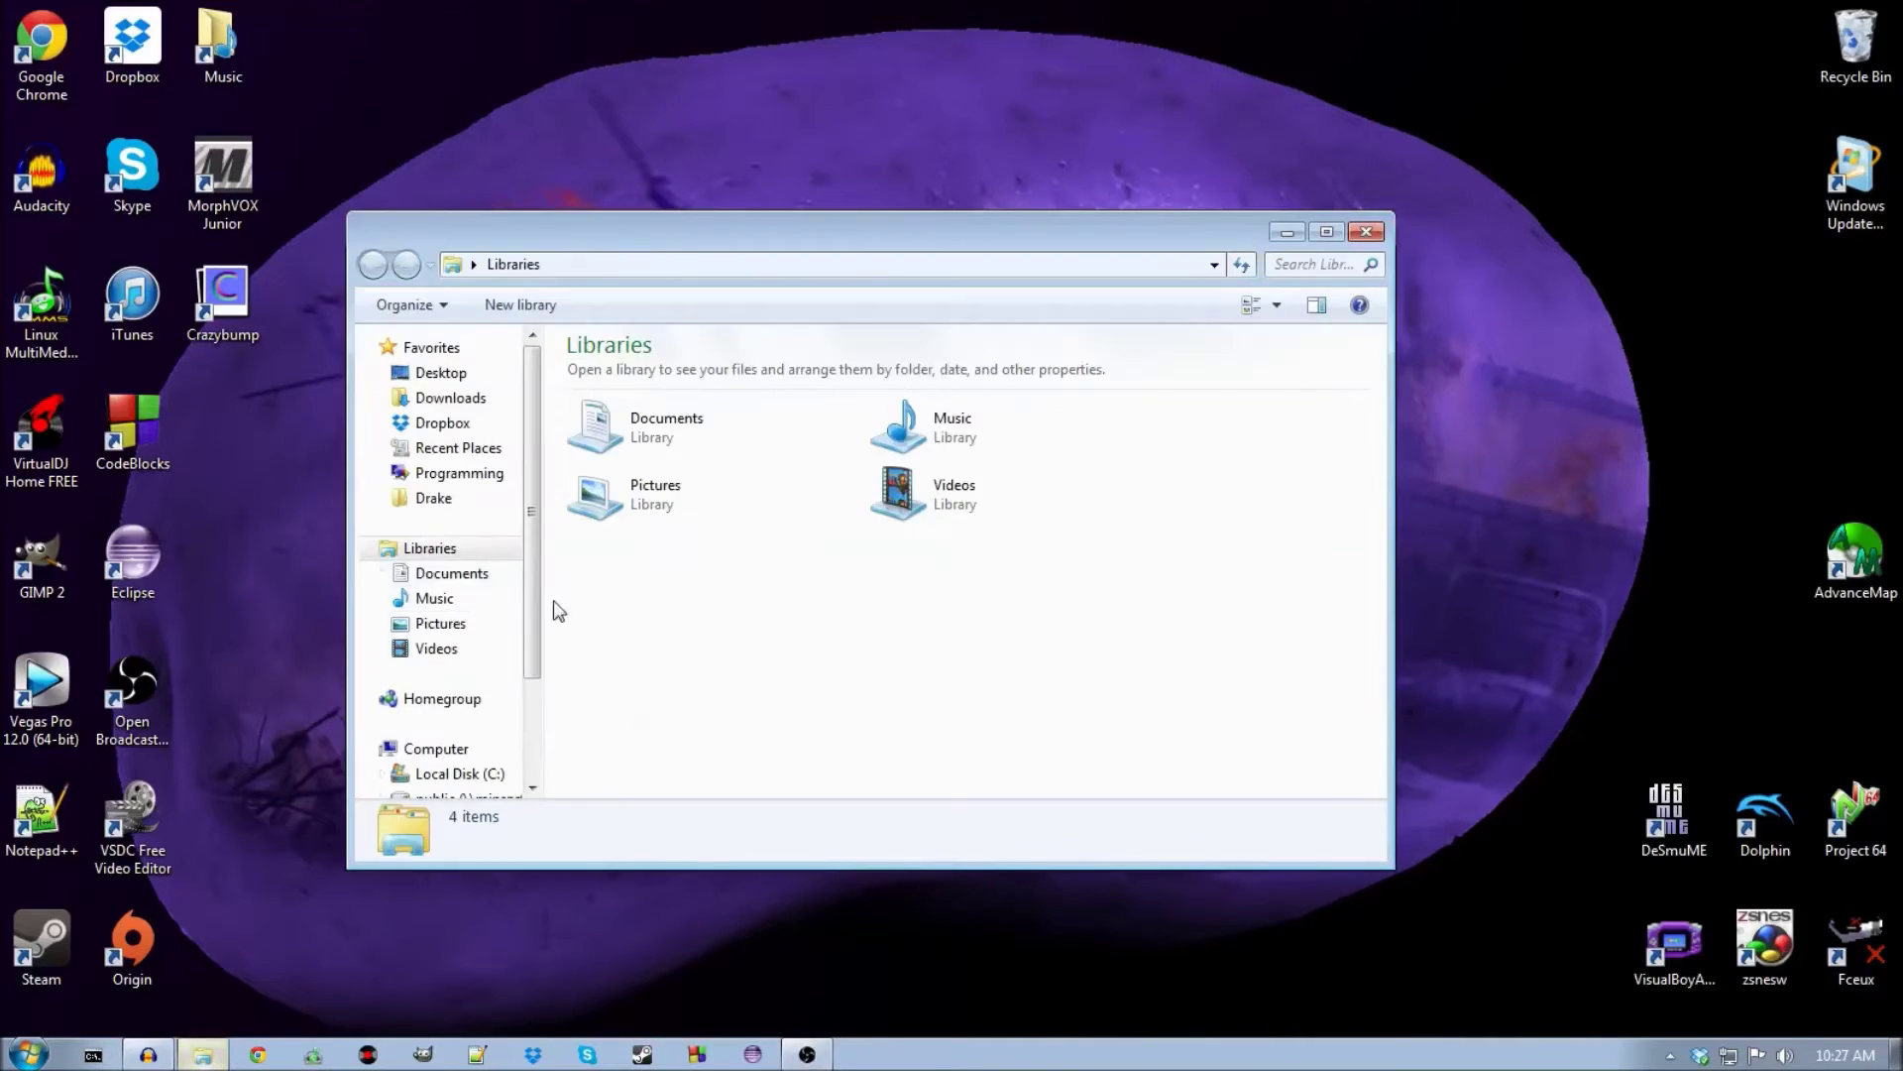
scroll(474, 716, down, 2)
click(460, 637)
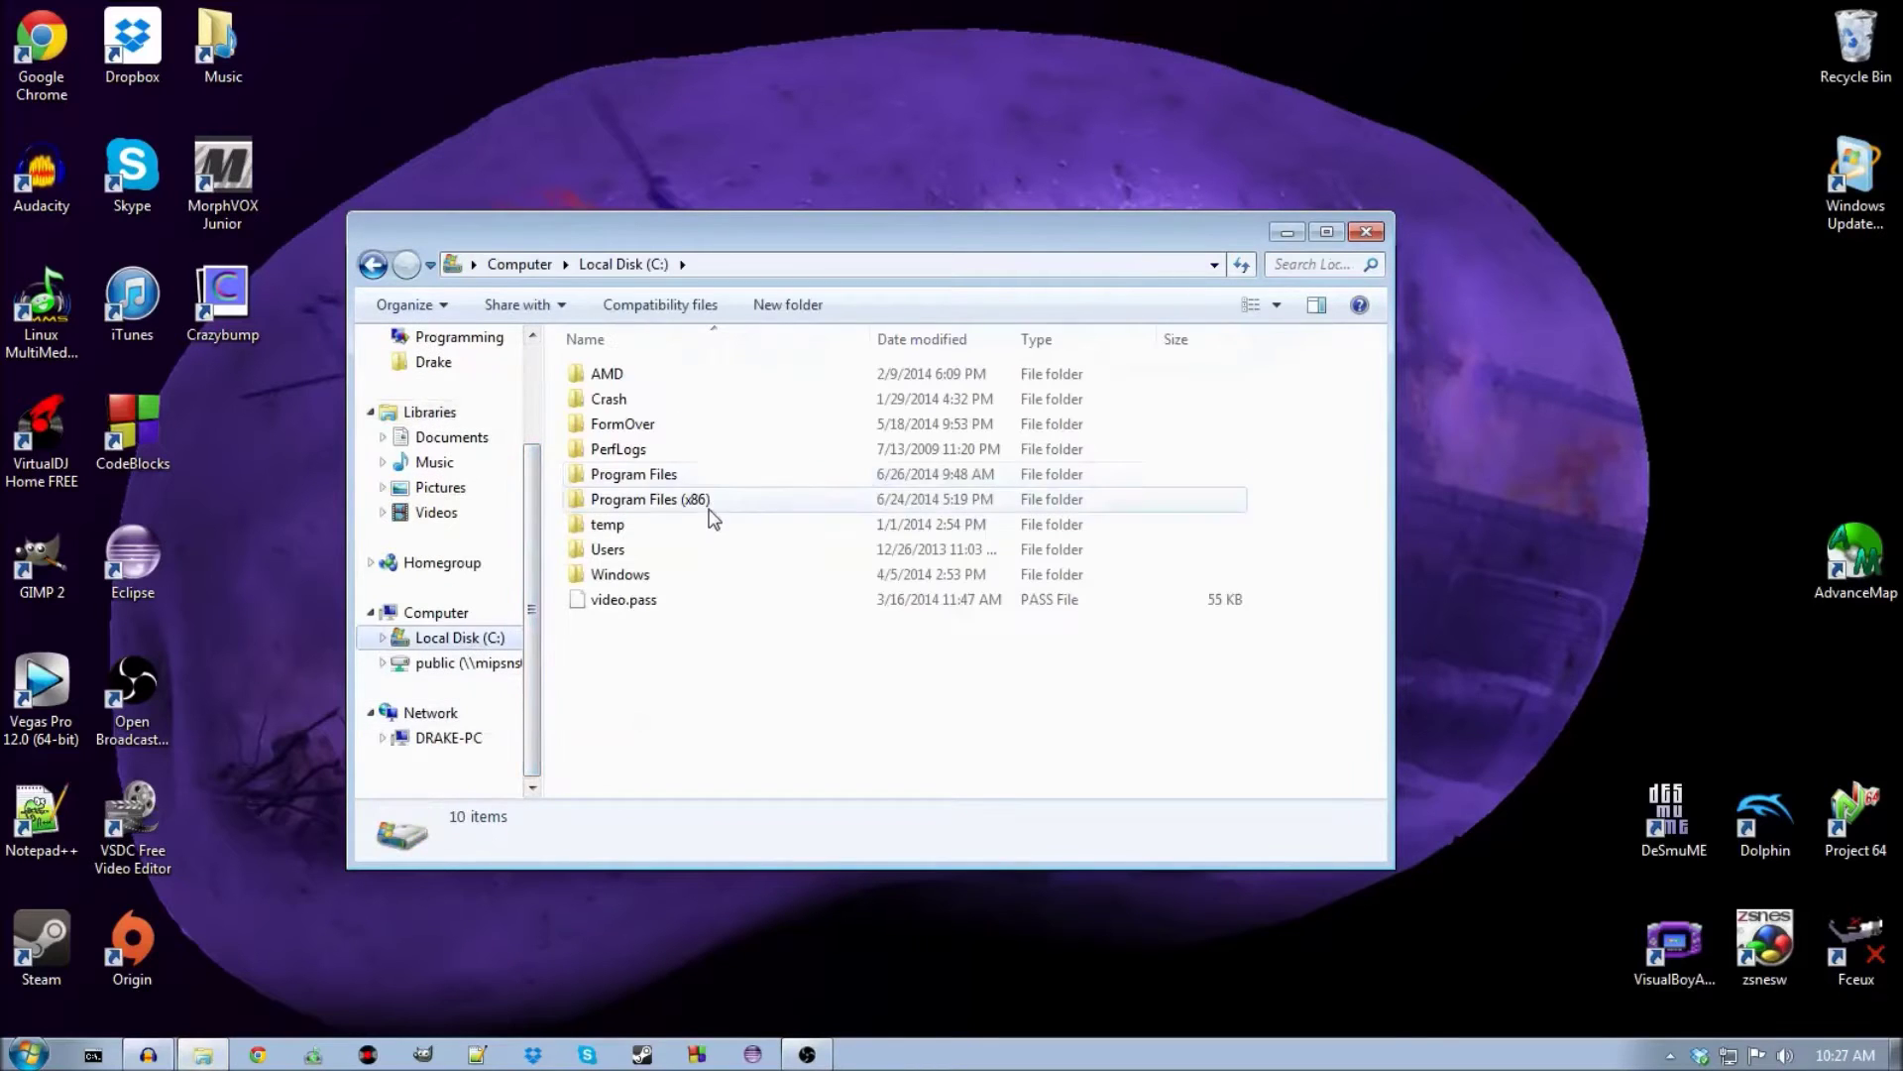
double_click(710, 517)
scroll(658, 638, down, 13)
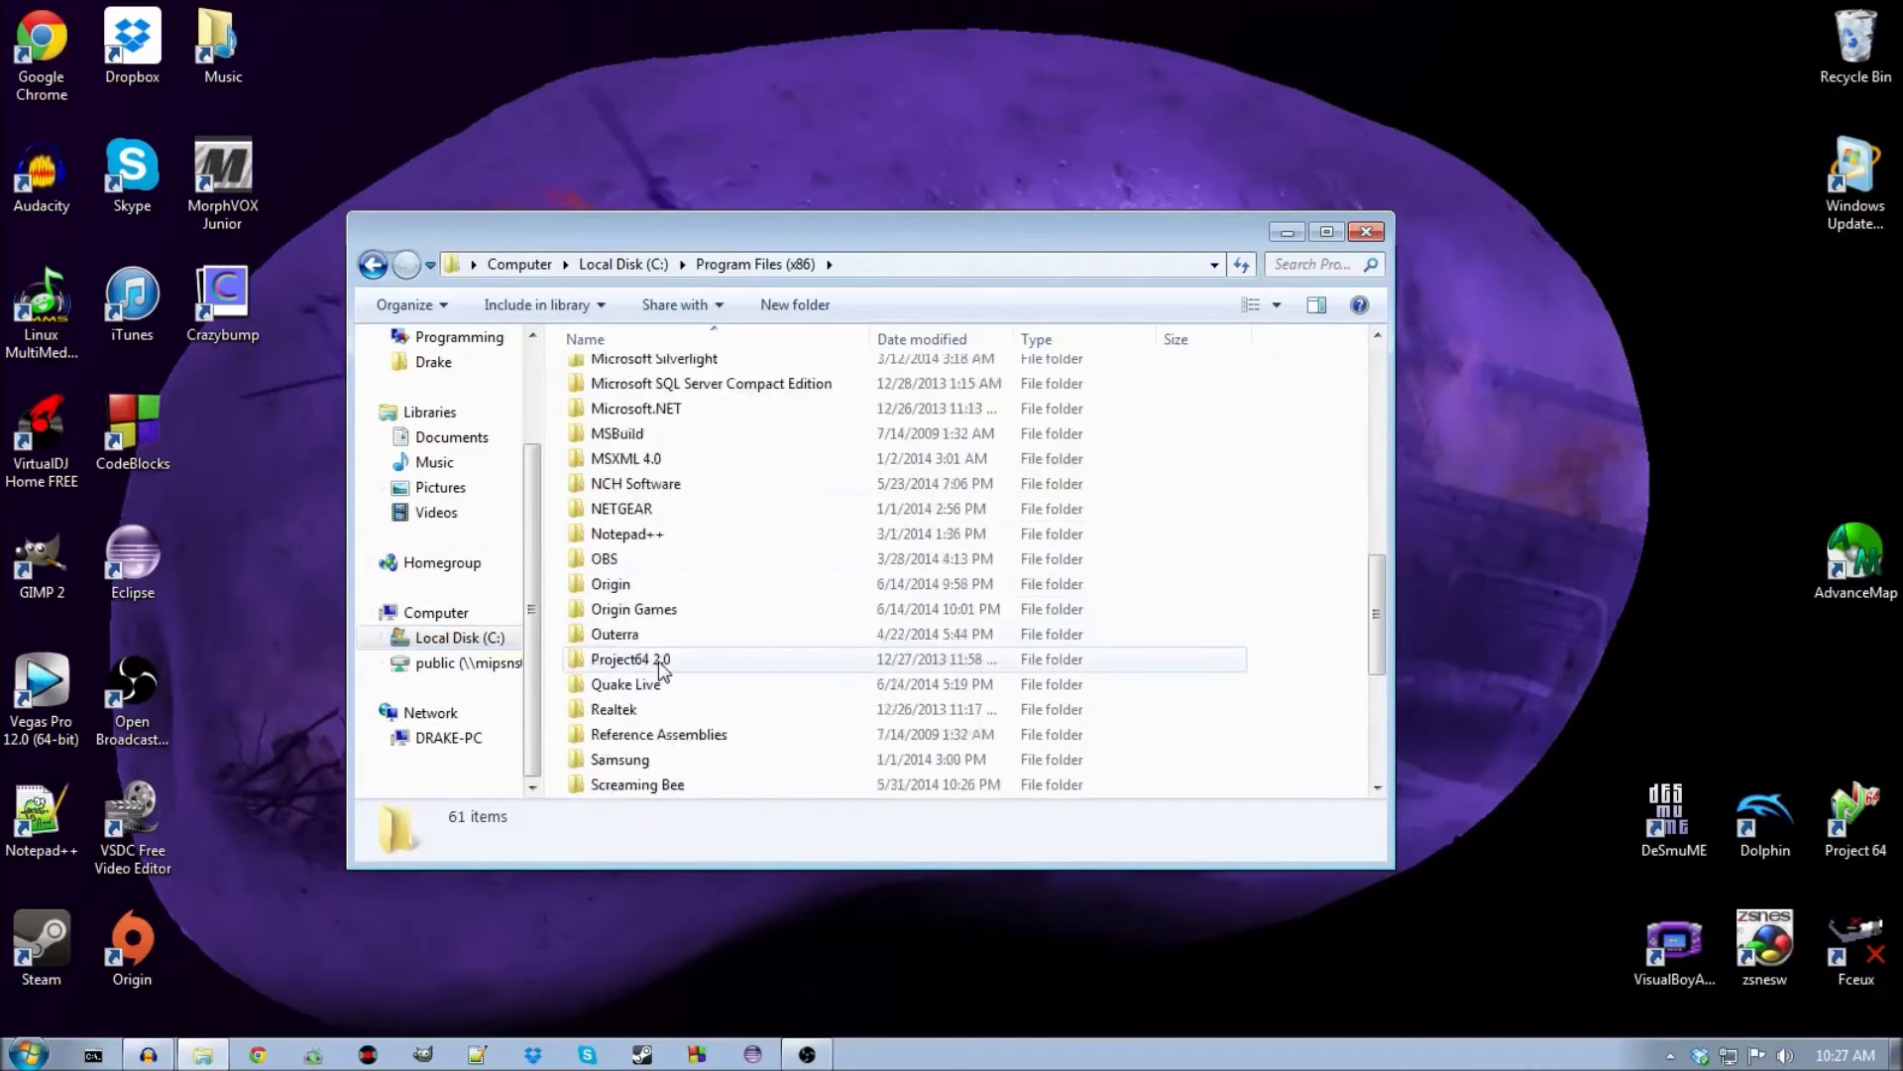
scroll(654, 515, down, 2)
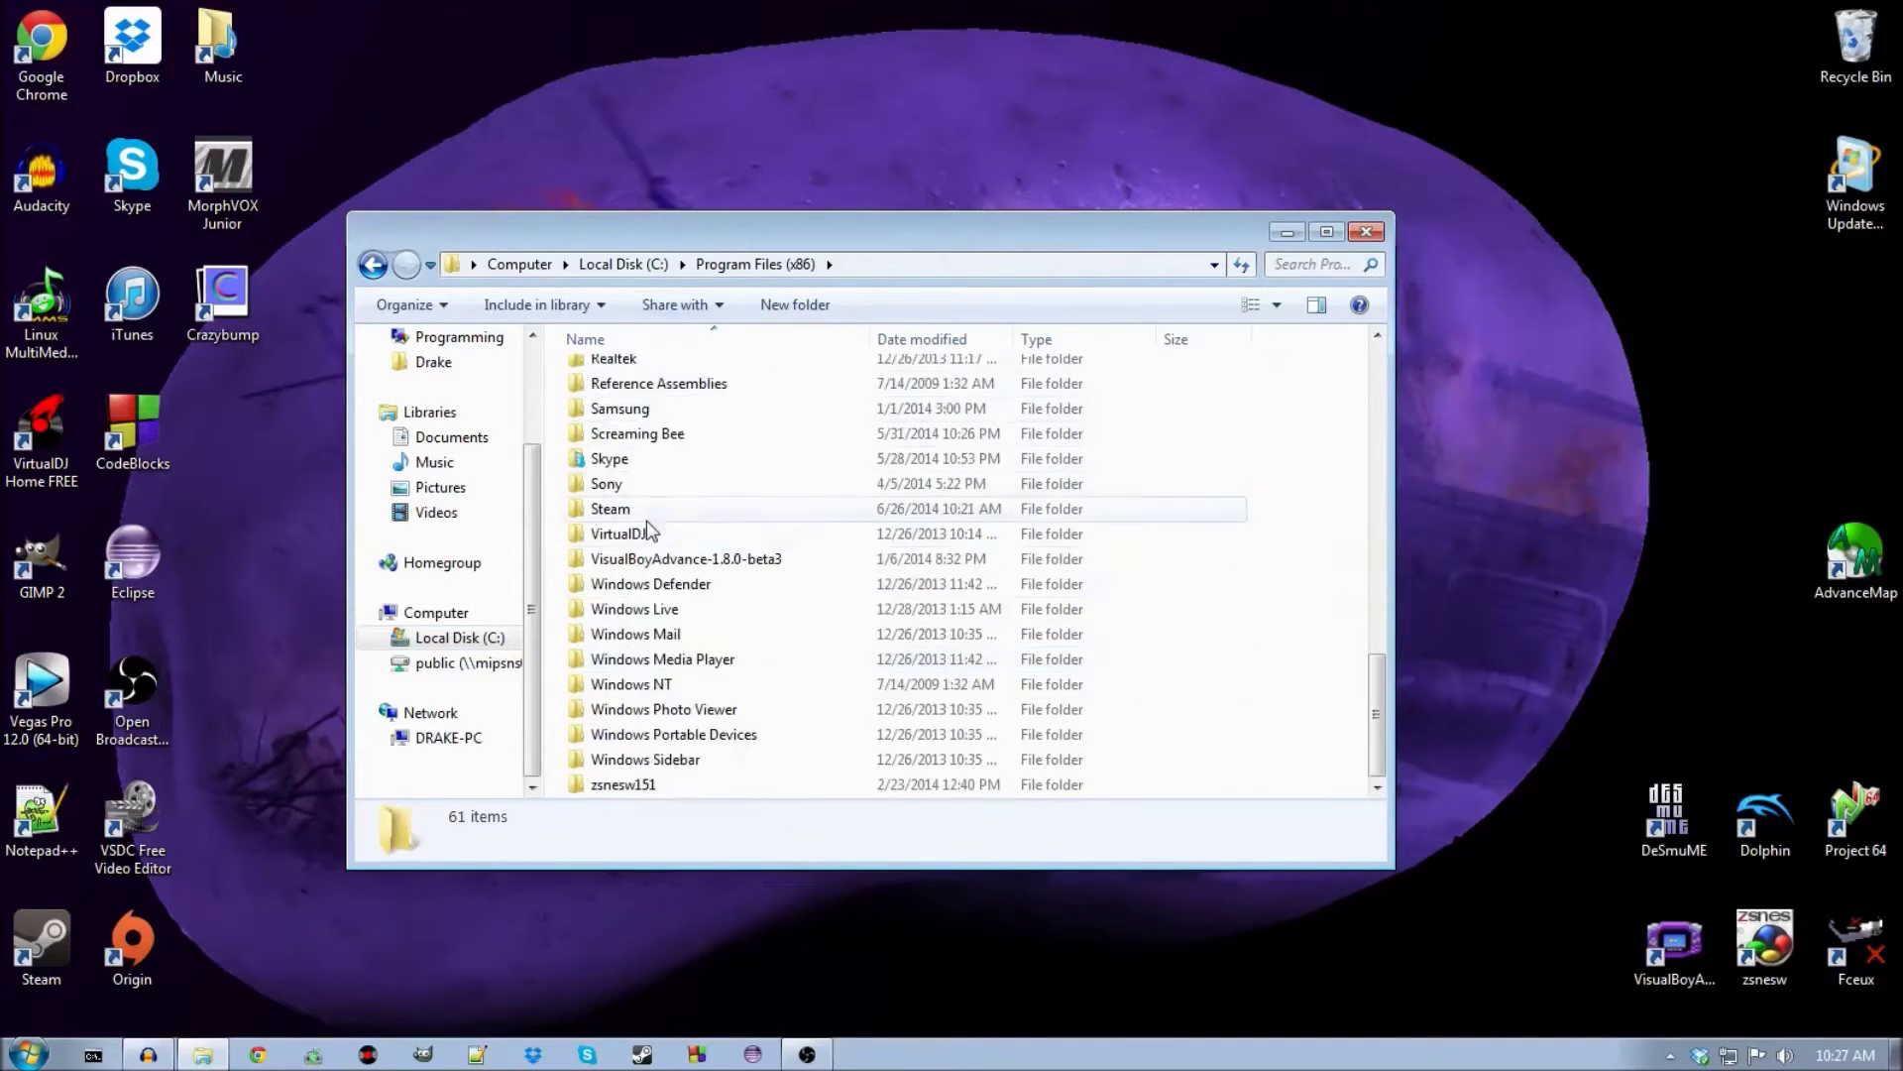
scroll(684, 572, up, 1)
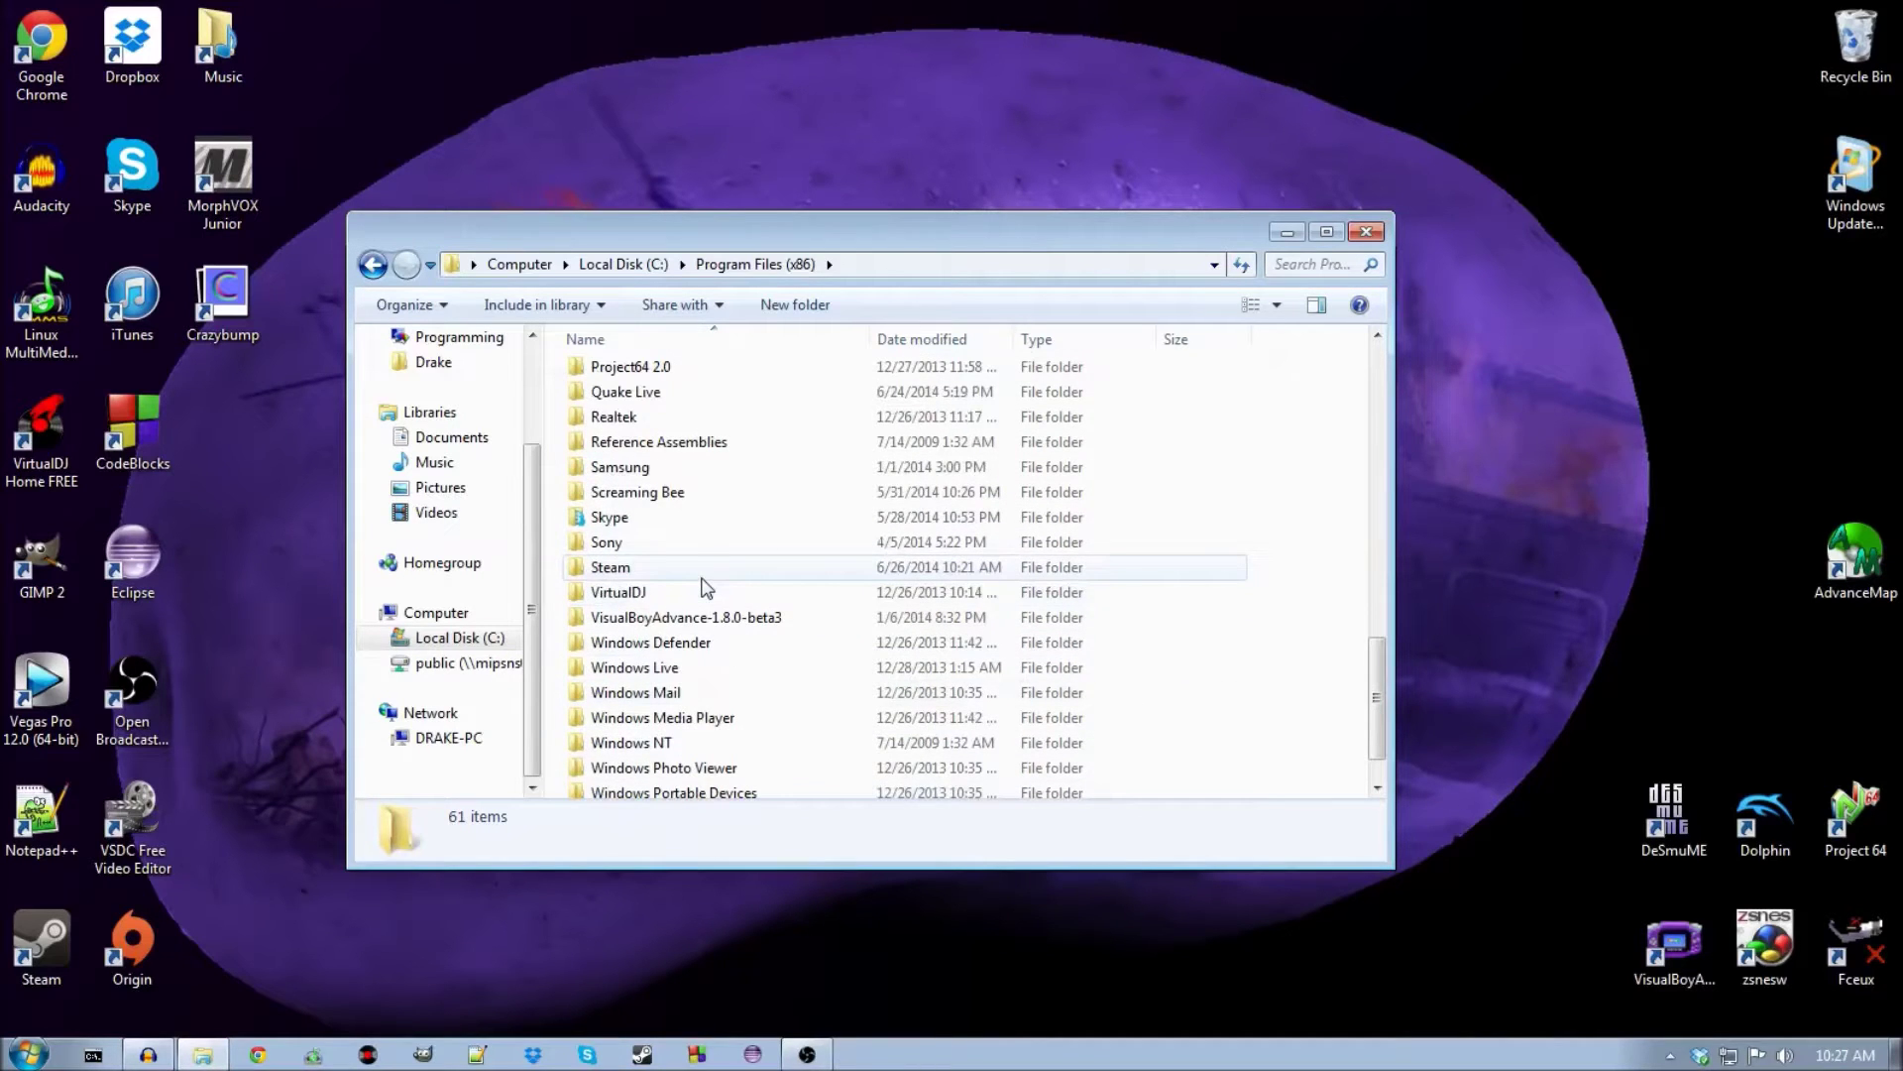
- Go through Steam, SteamApps and common into the FarCry game folder
double_click(703, 575)
scroll(706, 503, down, 2)
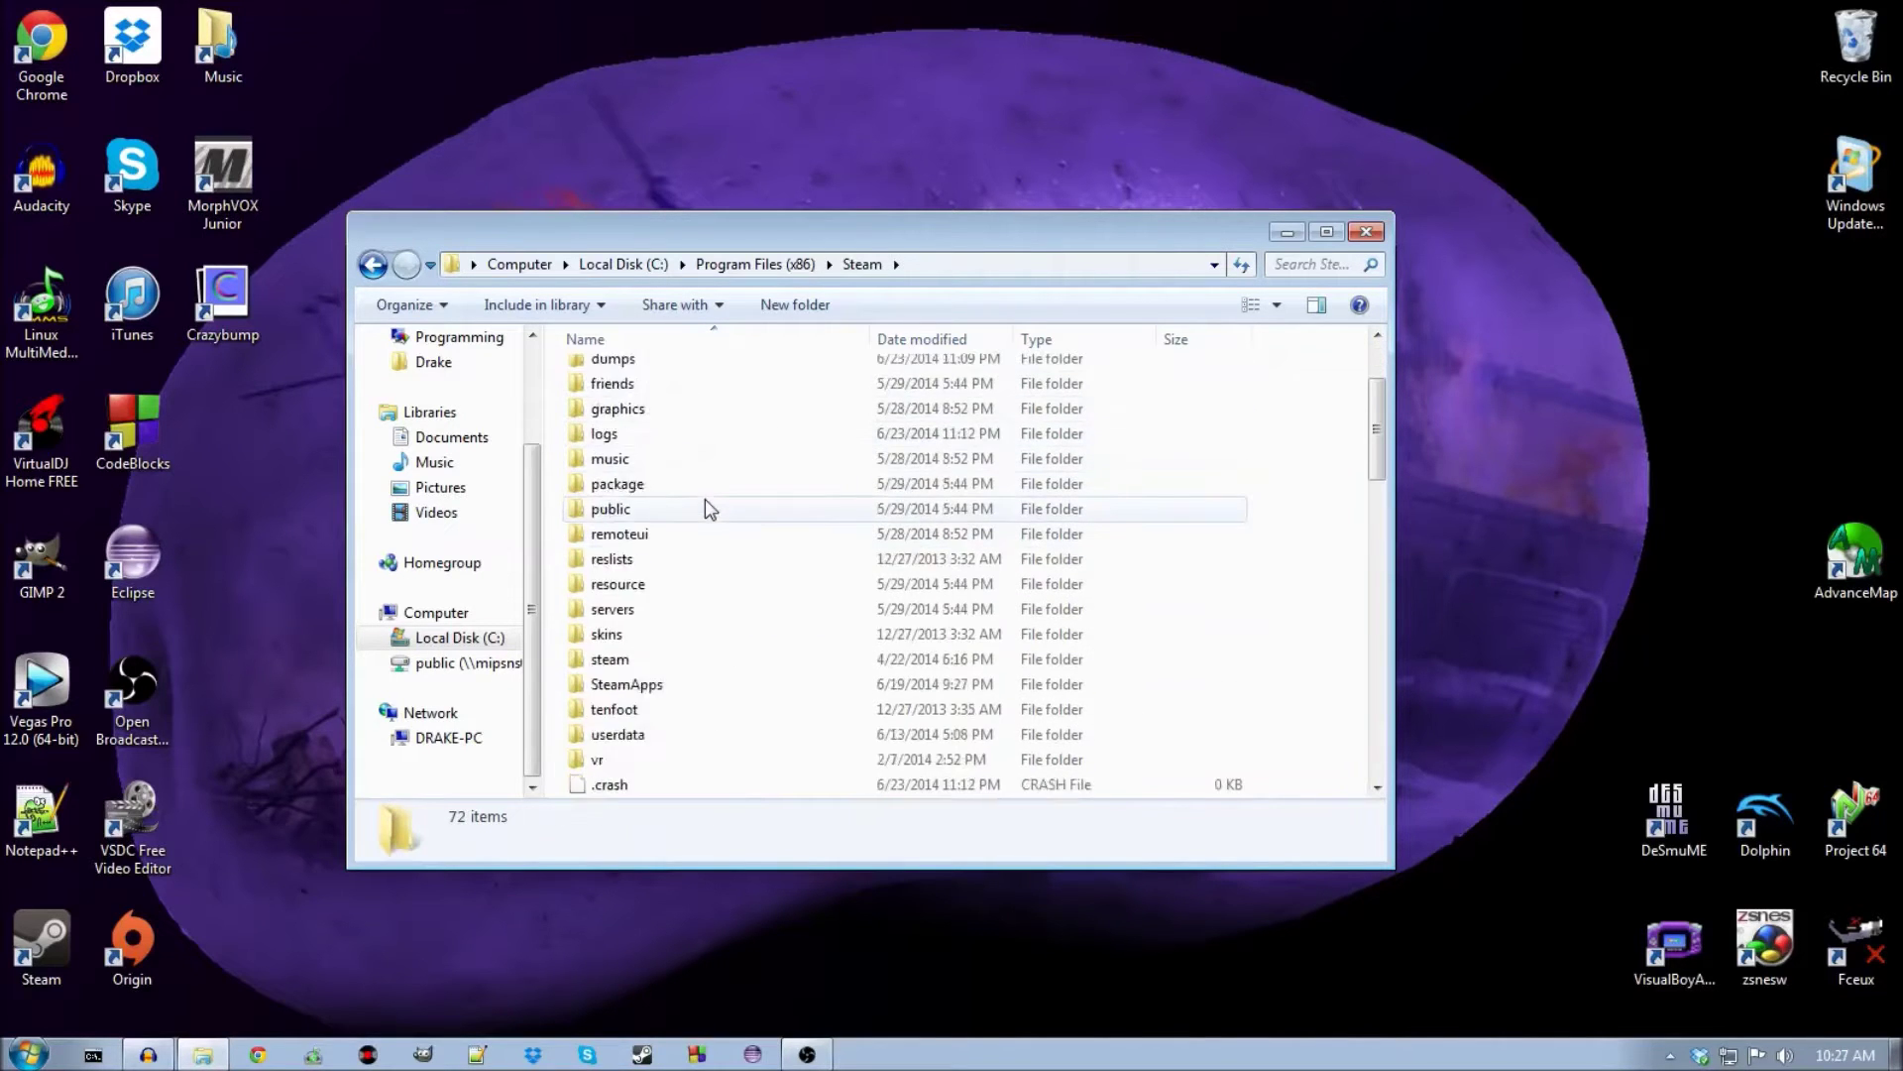
scroll(710, 509, down, 2)
double_click(672, 534)
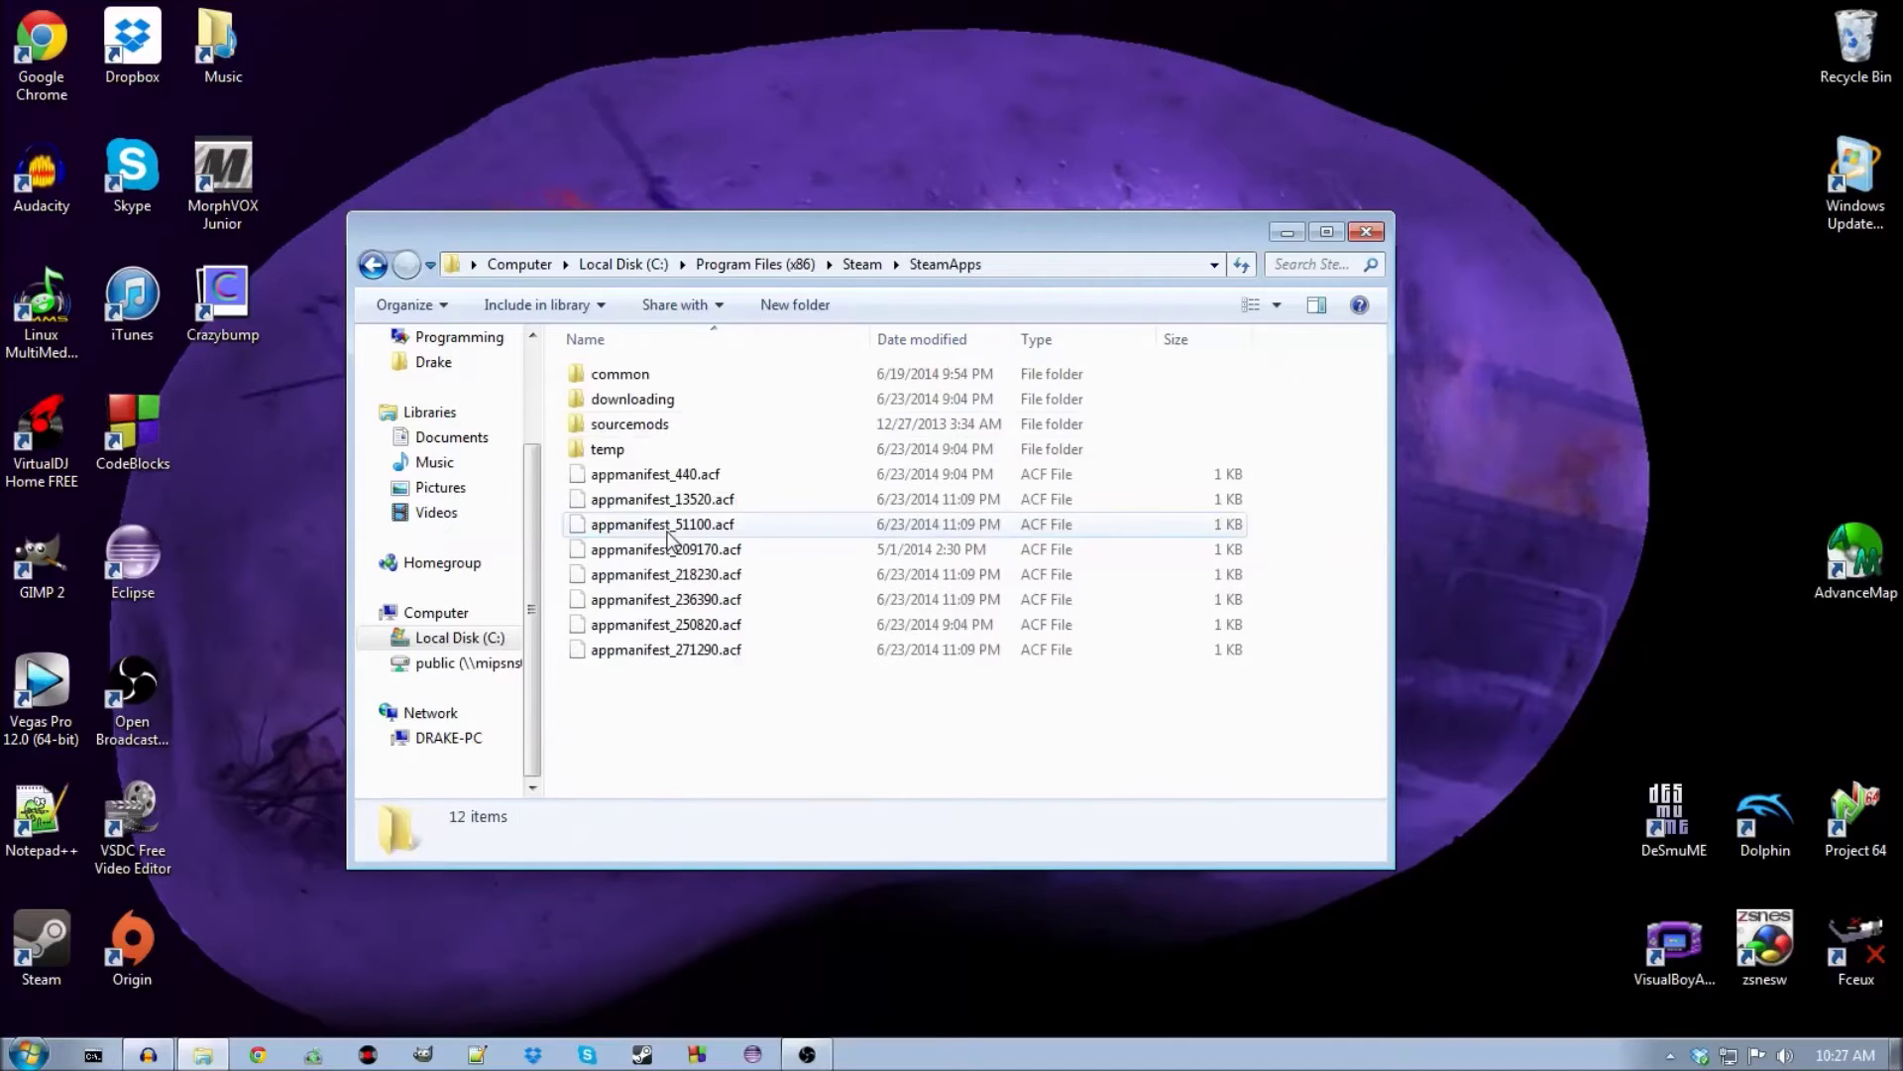
double_click(677, 382)
double_click(680, 400)
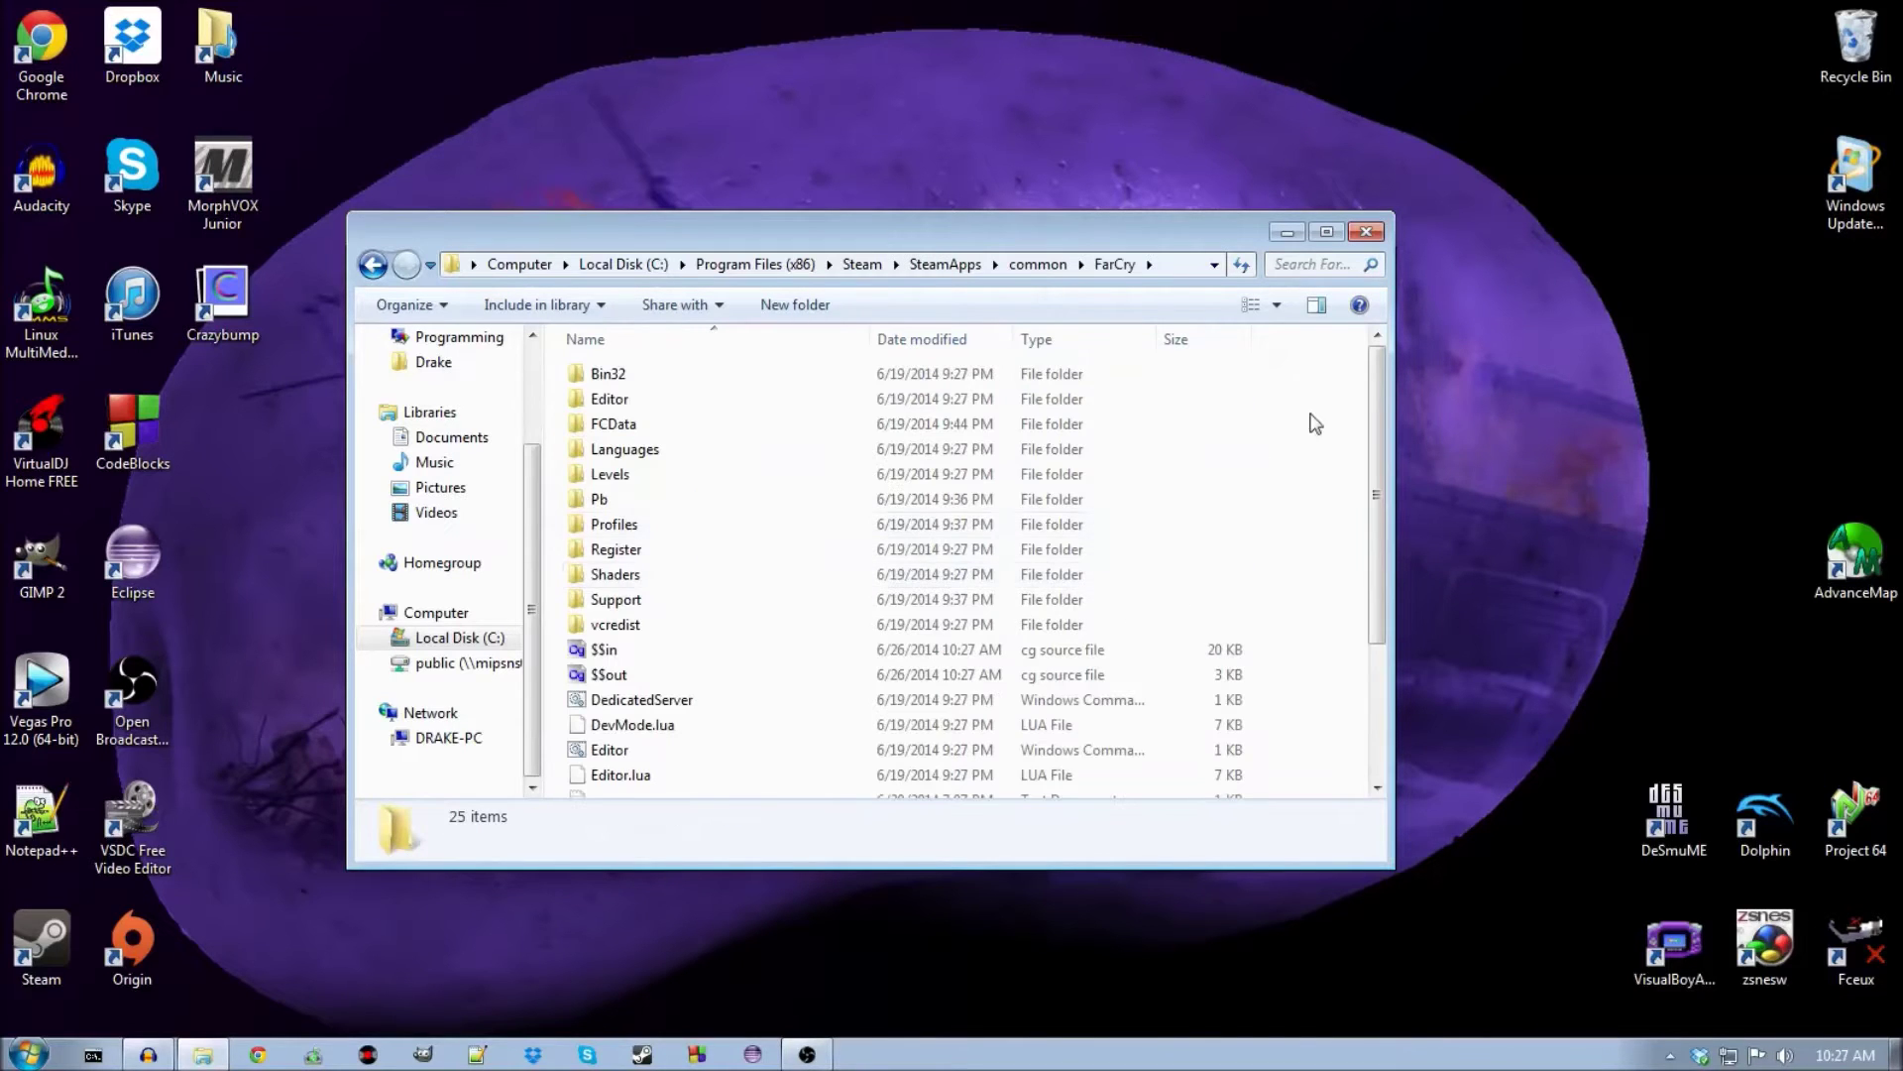
- Scroll to system.cfg in the FarCry folder and open it in Notepad
scroll(1377, 441, down, 1)
scroll(1377, 441, up, 1)
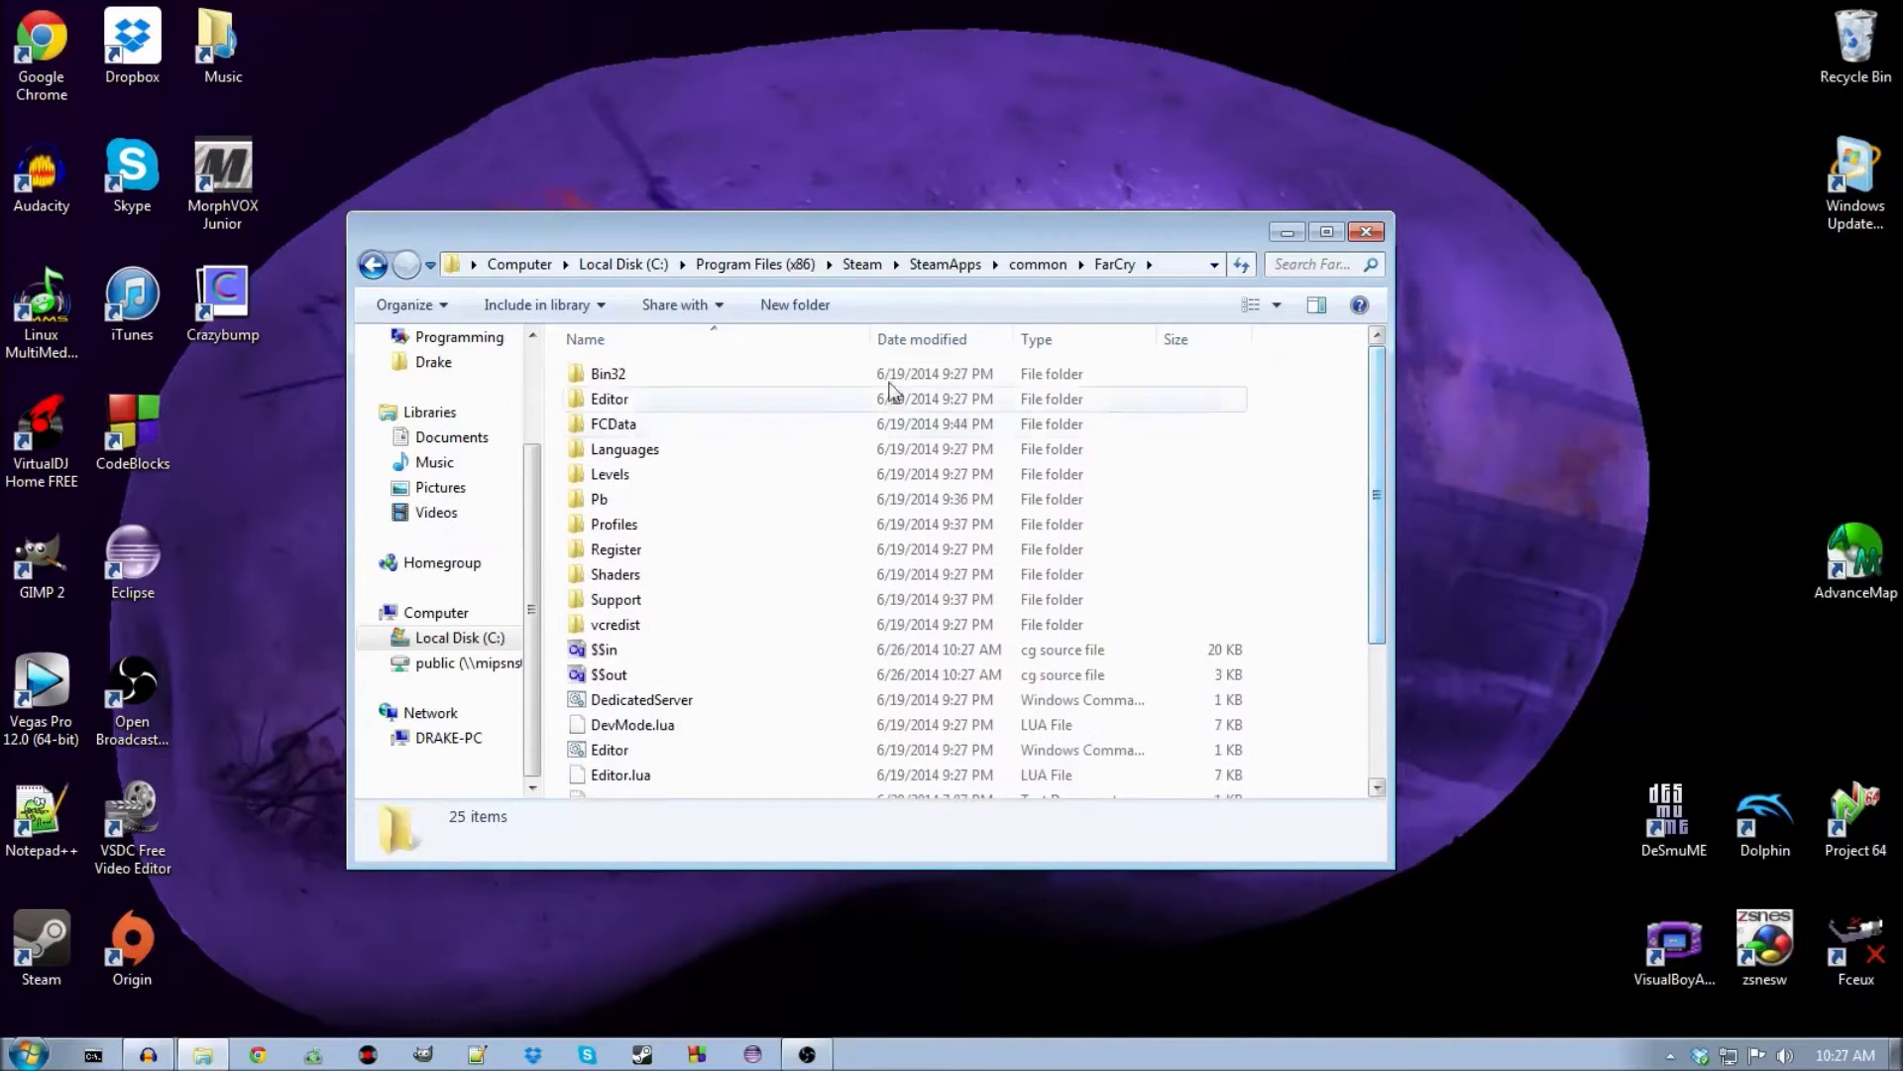
scroll(1057, 430, down, 3)
scroll(1139, 467, up, 3)
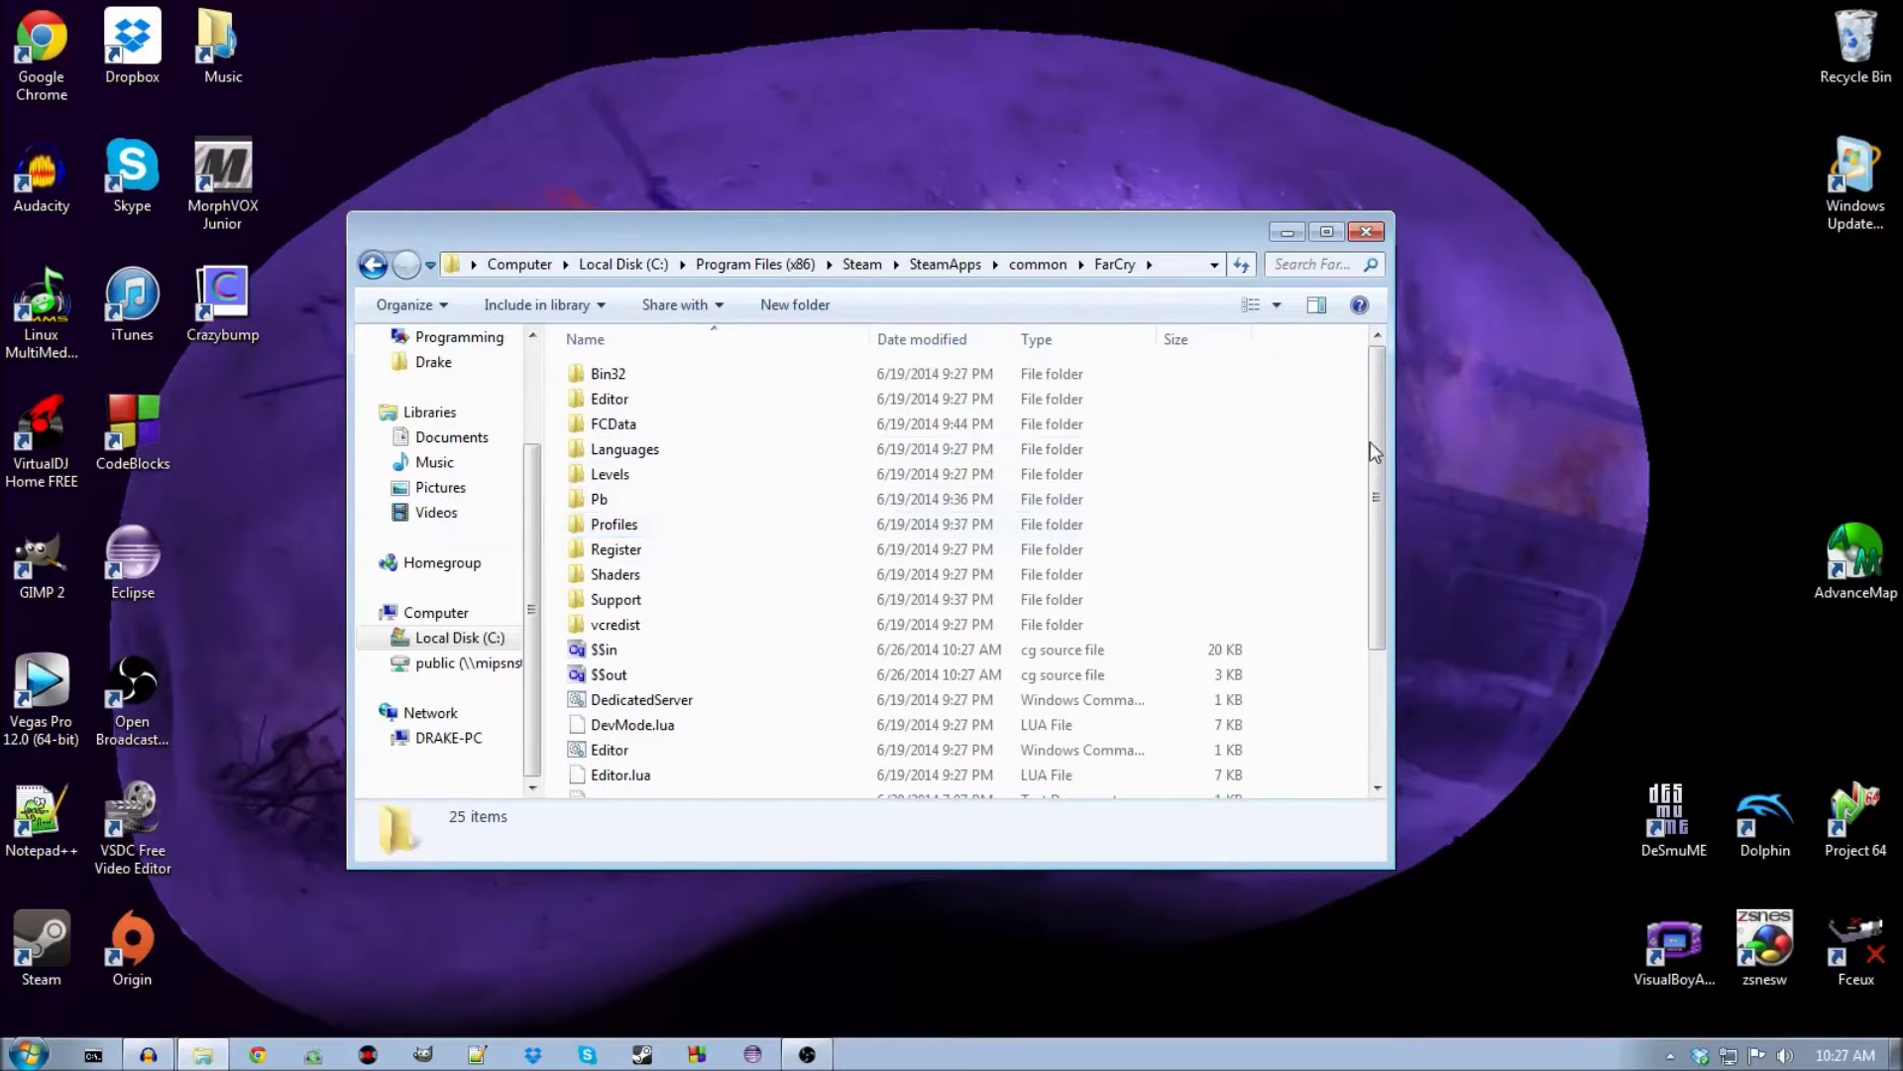
scroll(1377, 454, down, 3)
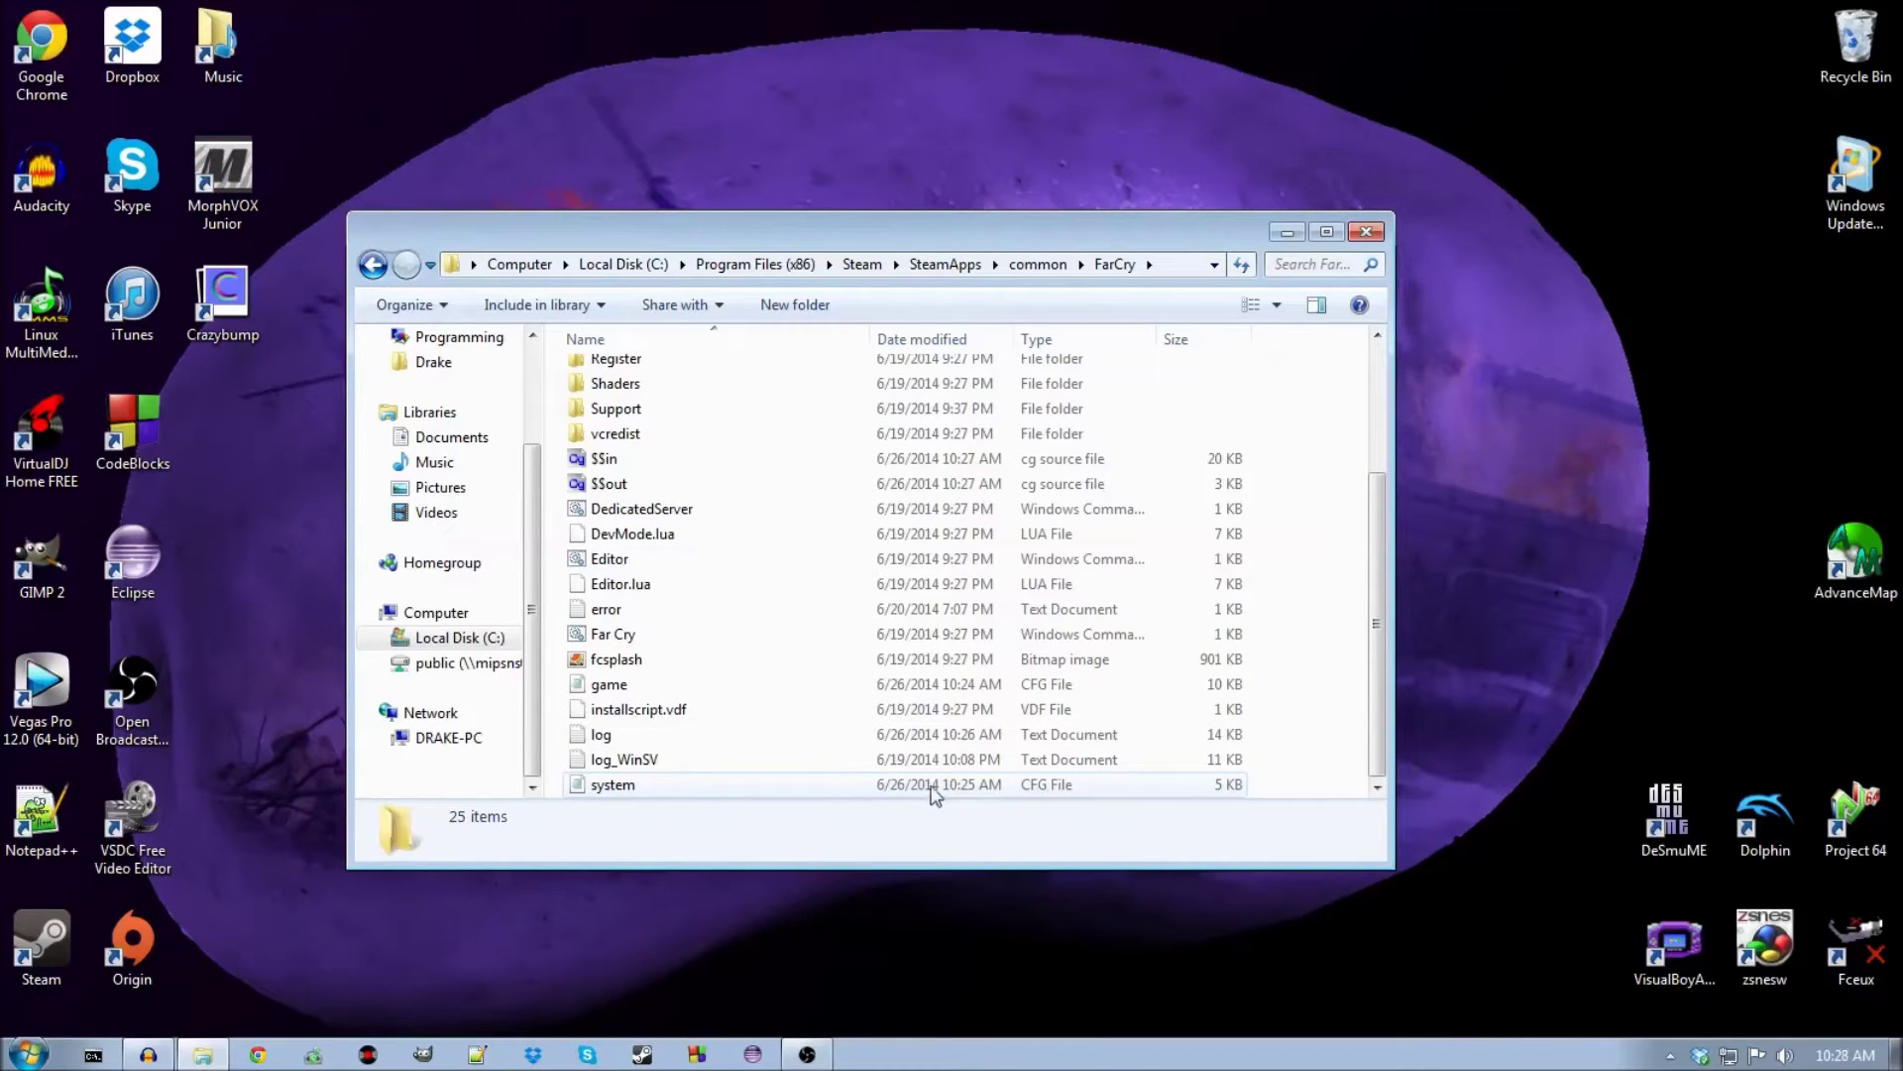
double_click(829, 787)
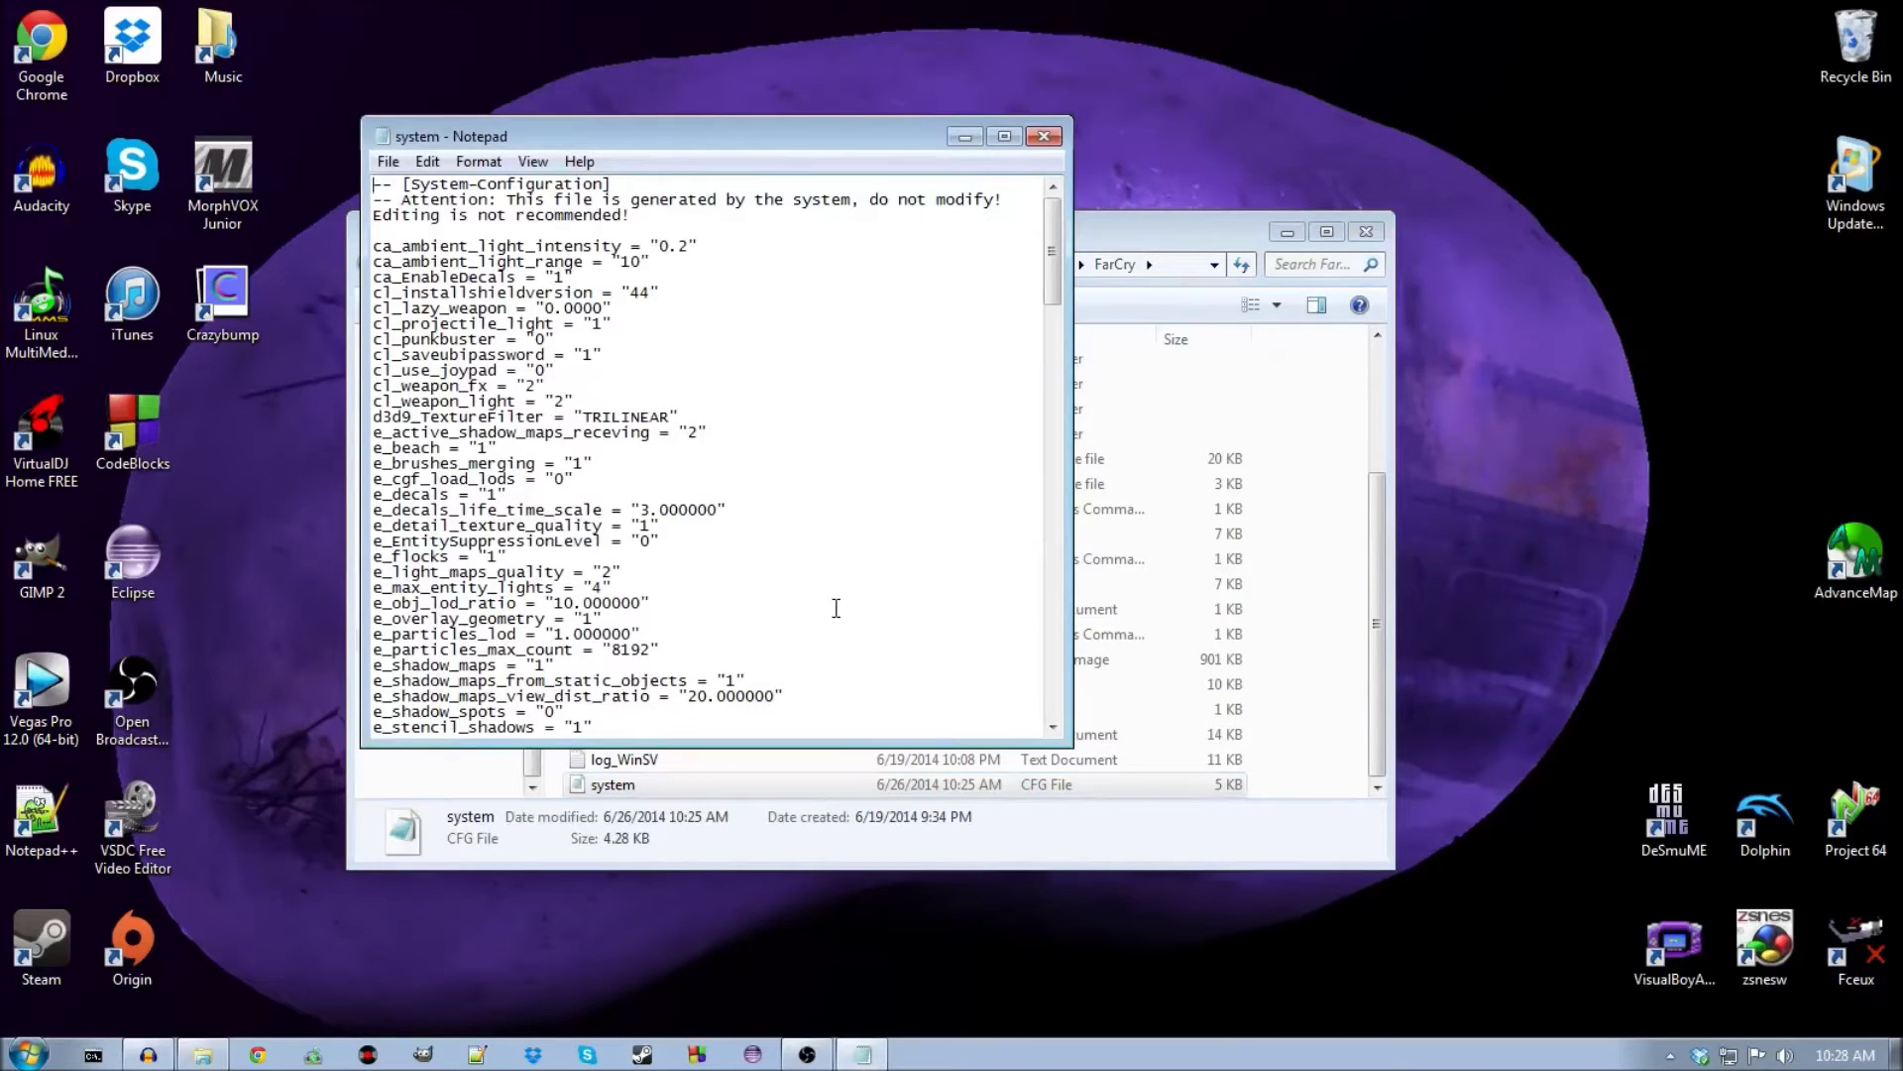
- Find 'bump' and change the r_Quality_BumpMapping value from 3 to 2
key(ctrl+f)
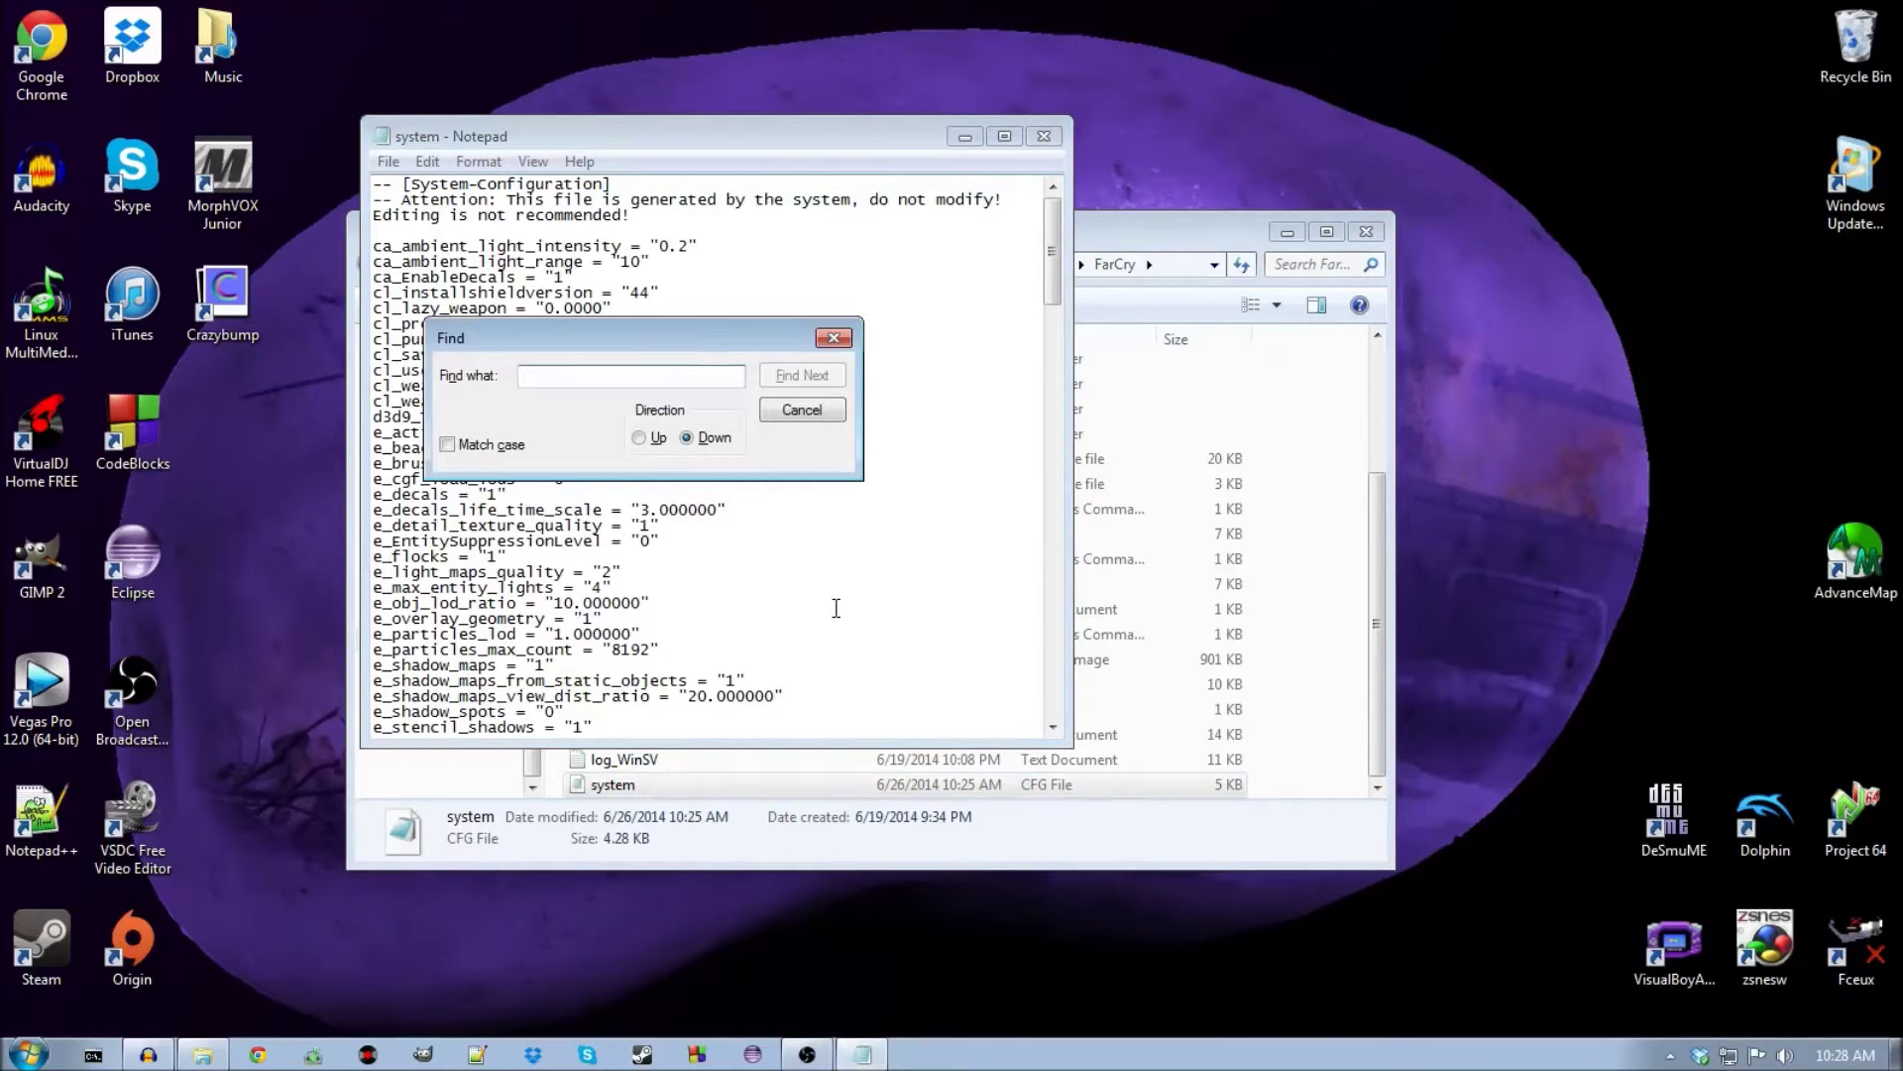
text(bump)
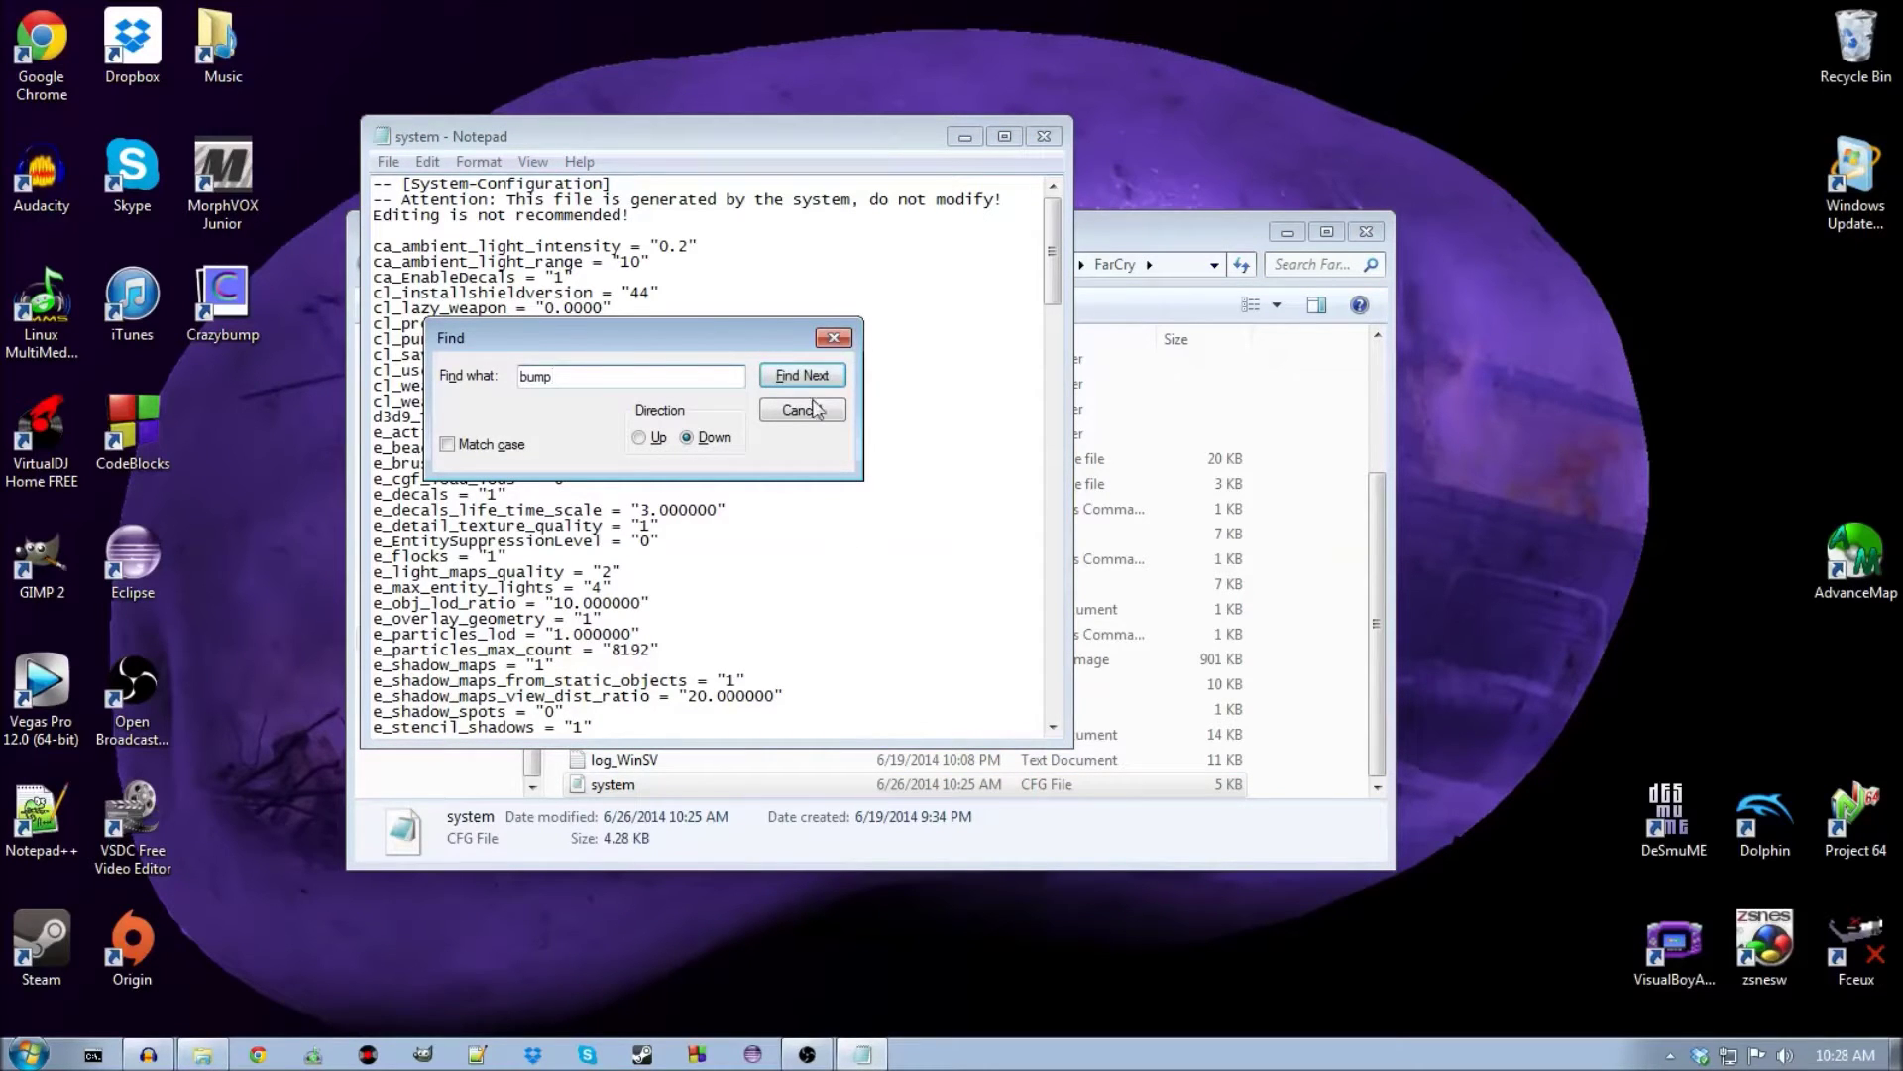
click(798, 376)
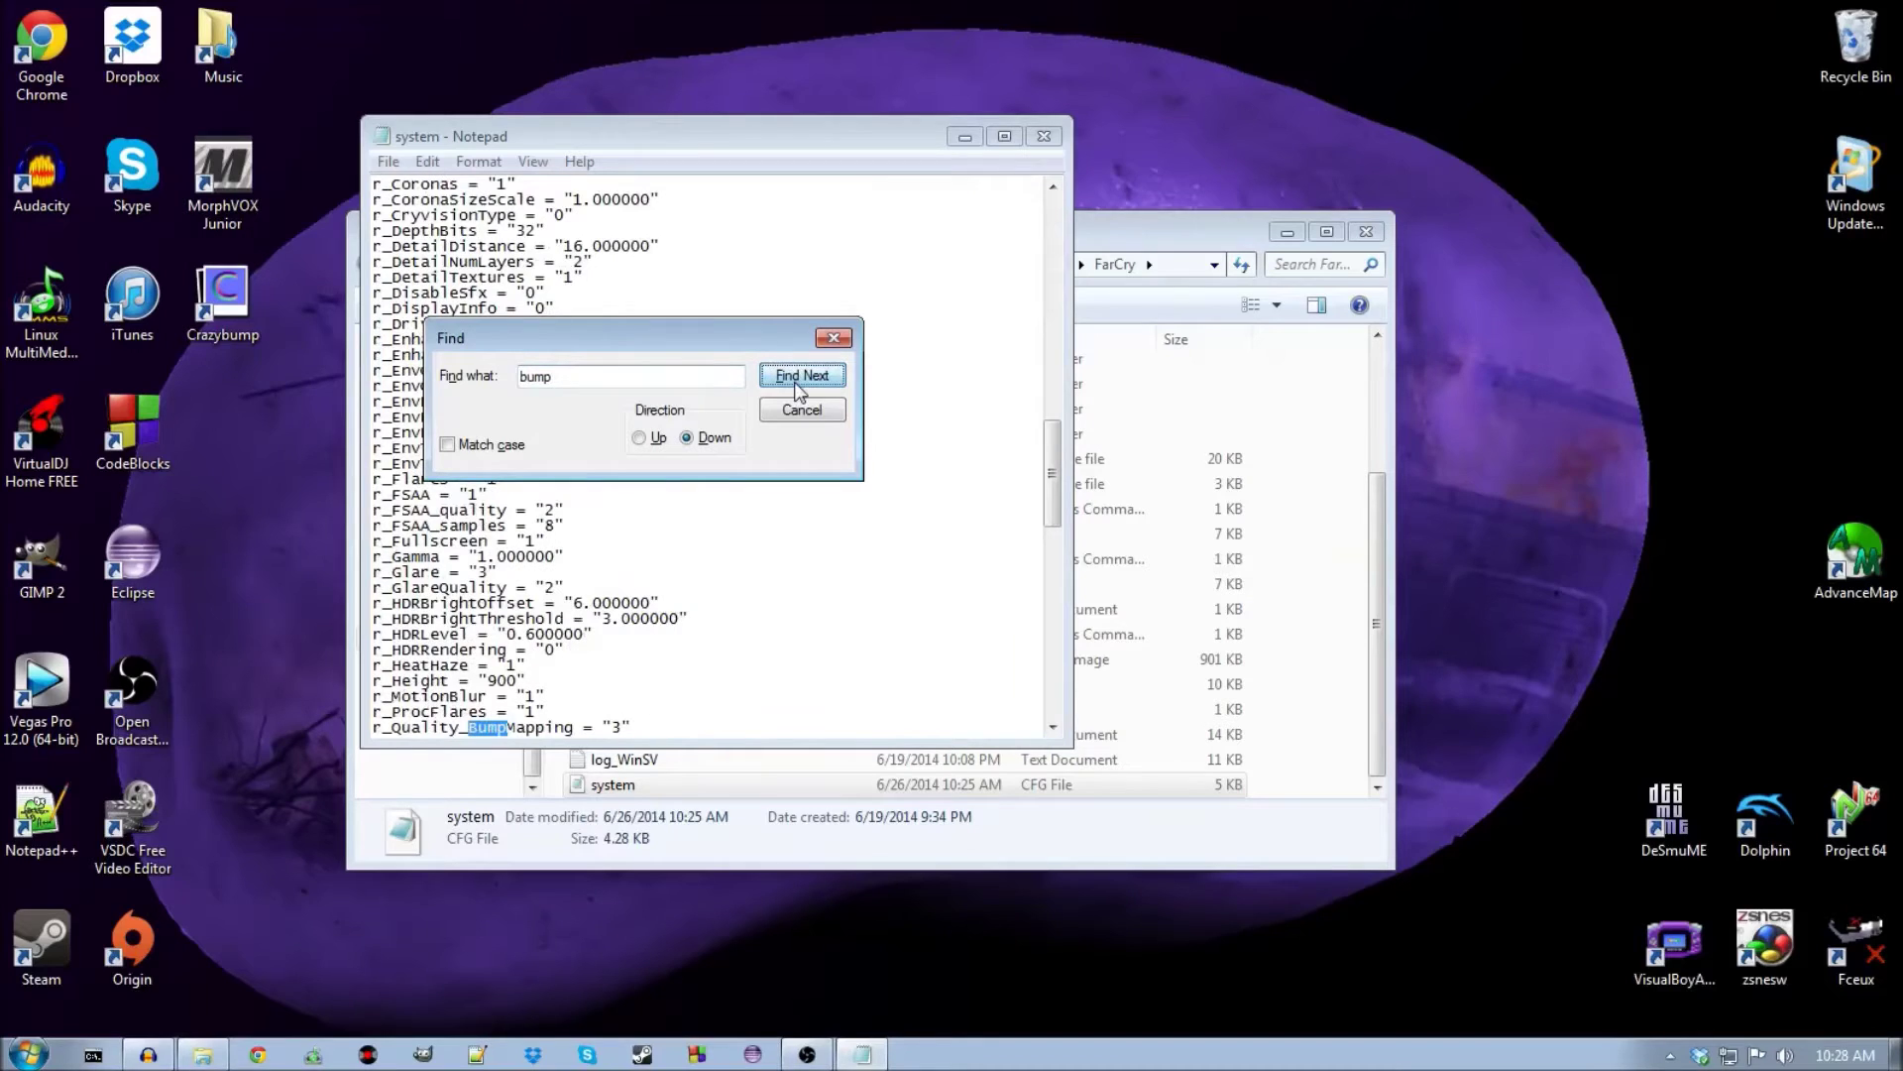
click(824, 339)
click(626, 728)
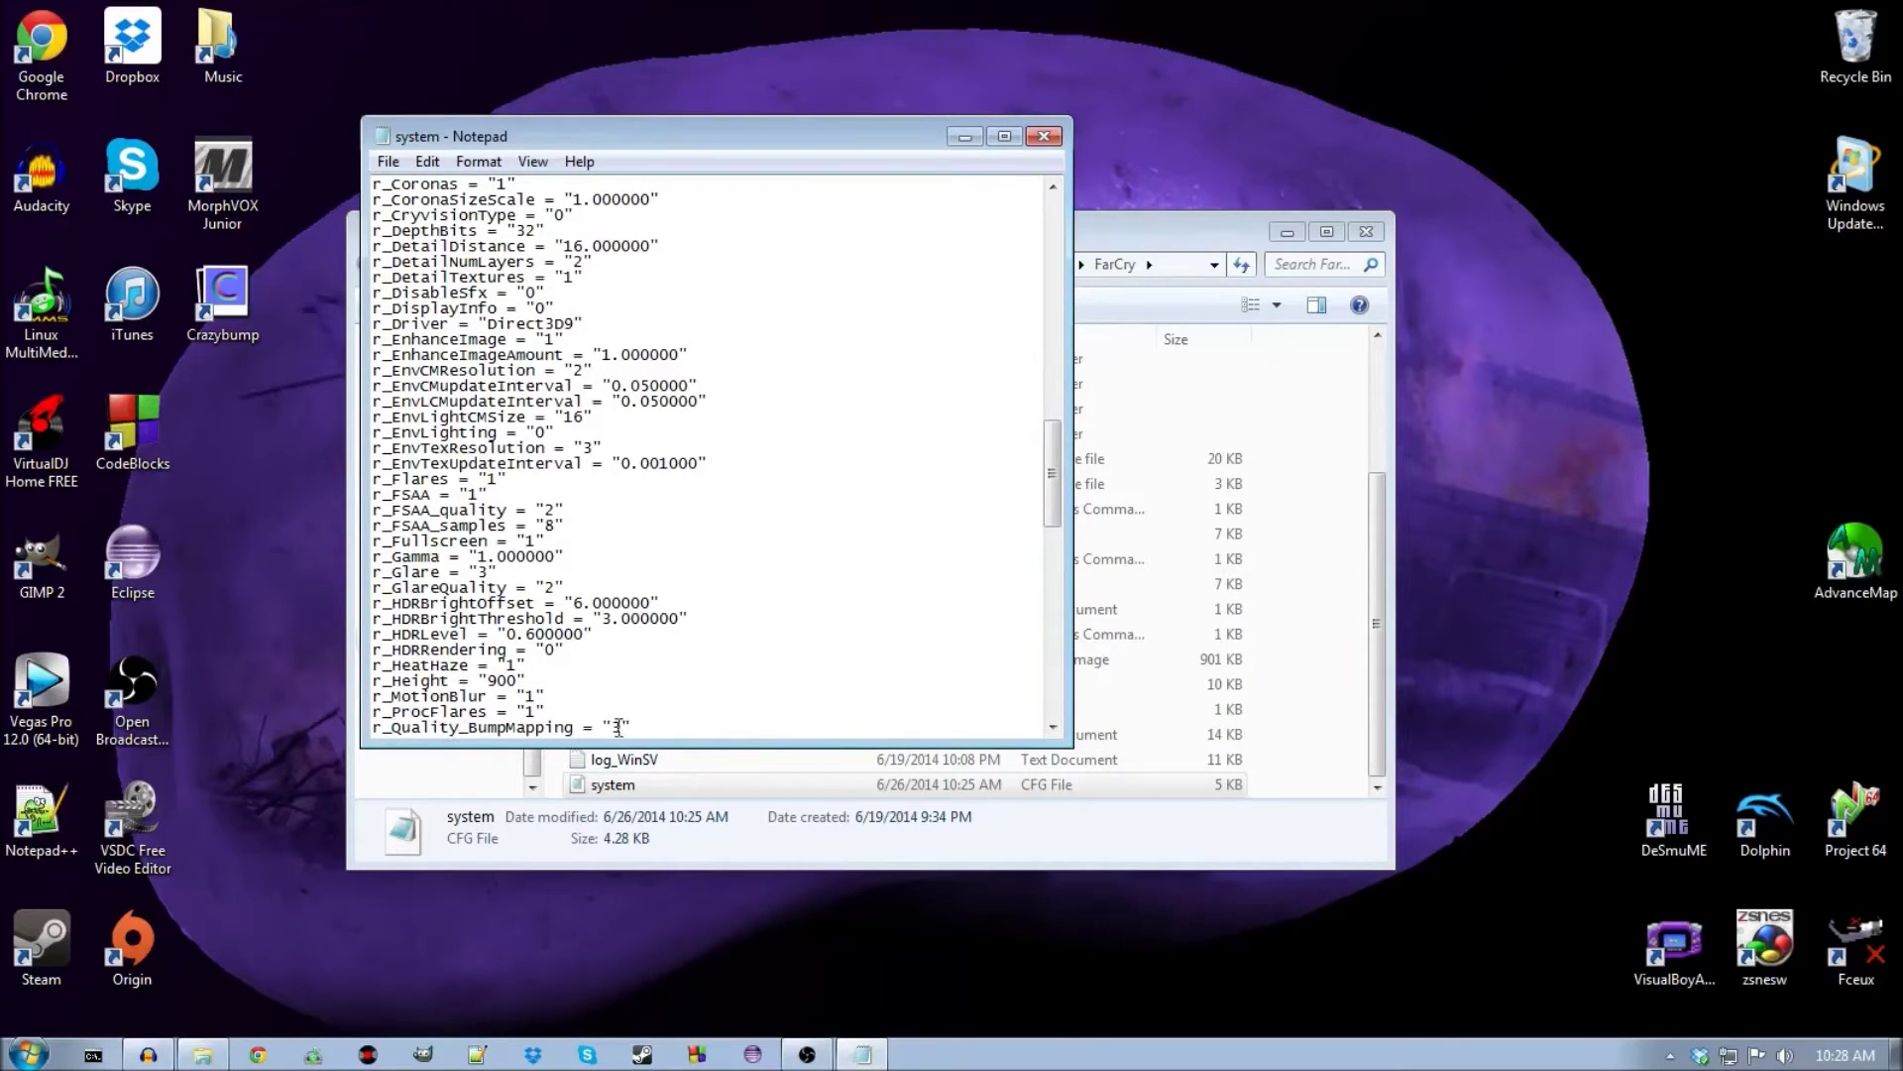
text(2)
- Save system.cfg and close Notepad, returning to the FarCry folder
click(388, 162)
click(427, 241)
click(1043, 135)
drag(1165, 233, 1061, 203)
scroll(1275, 443, up, 3)
scroll(1300, 525, down, 3)
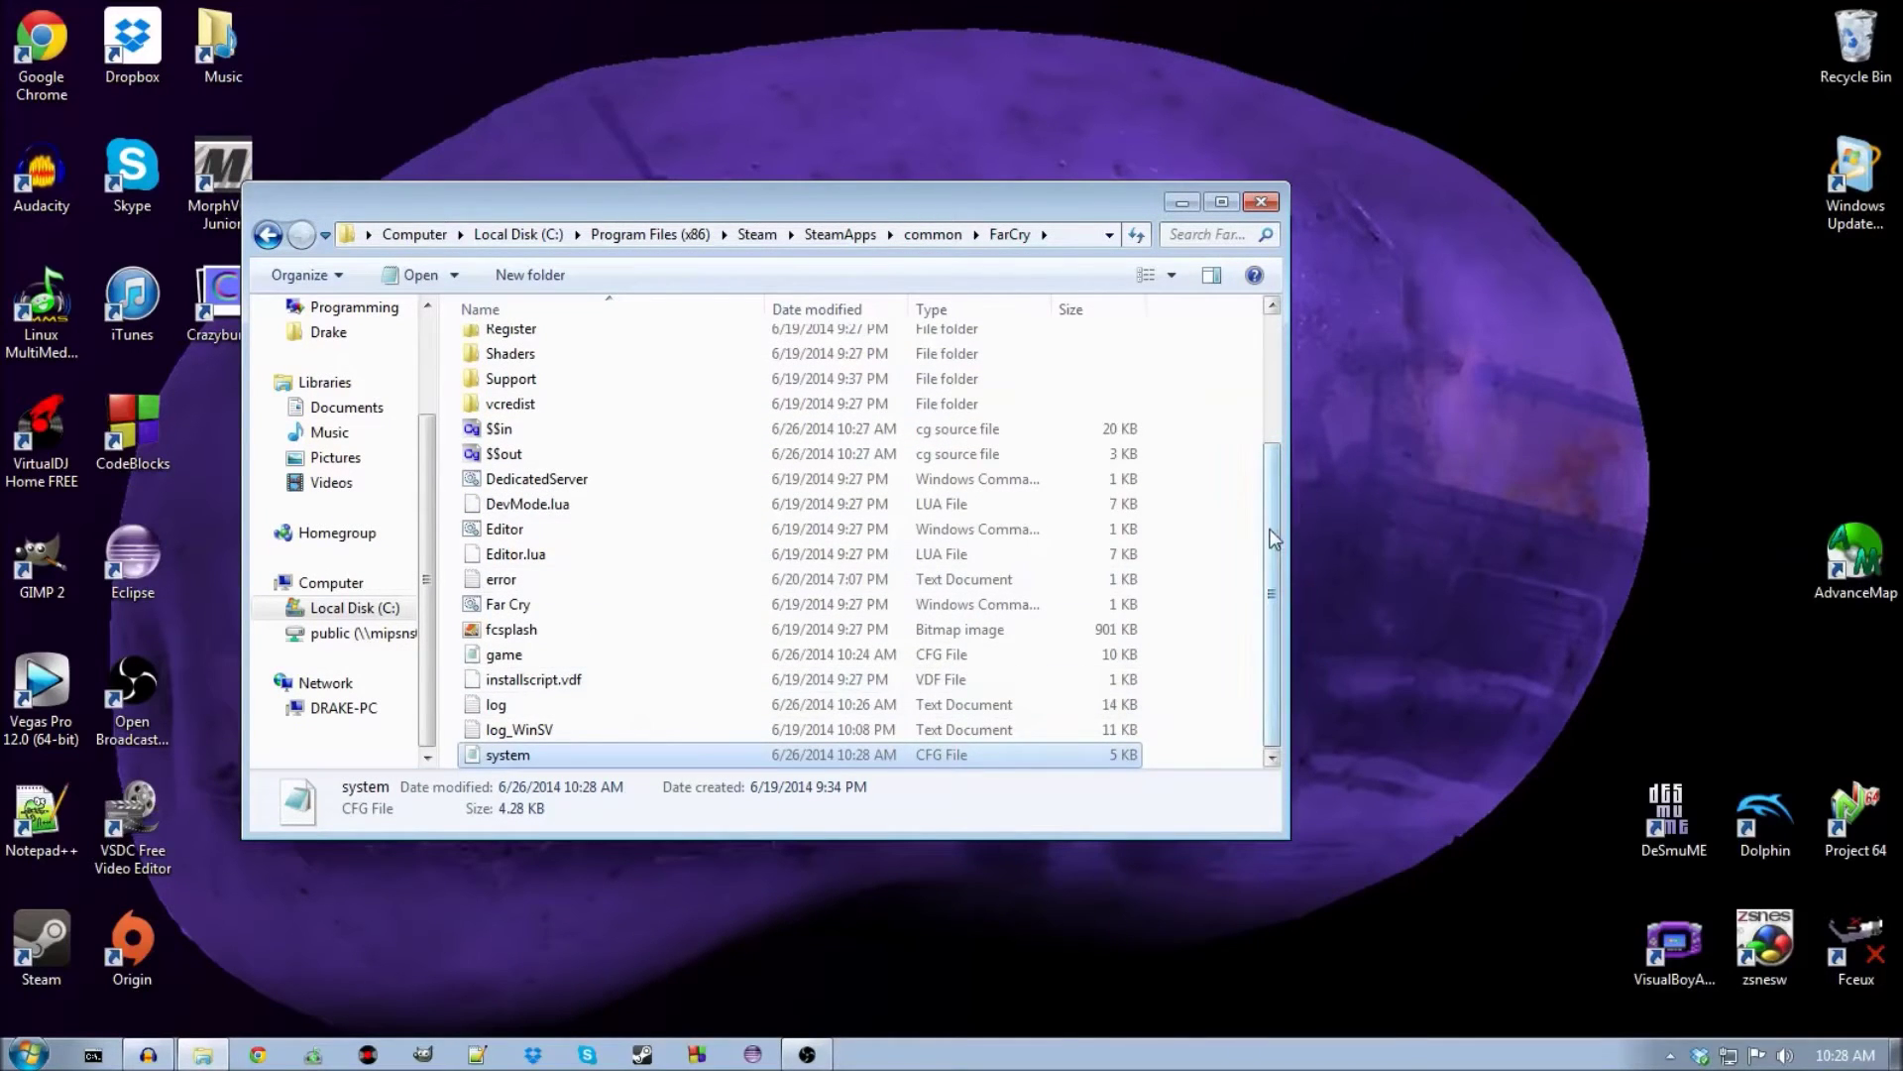
- Open the Bin32 folder and relaunch FarCry.exe
mouse_move(1275, 541)
mouse_down()
mouse_move(1320, 396)
mouse_move(1306, 549)
mouse_up()
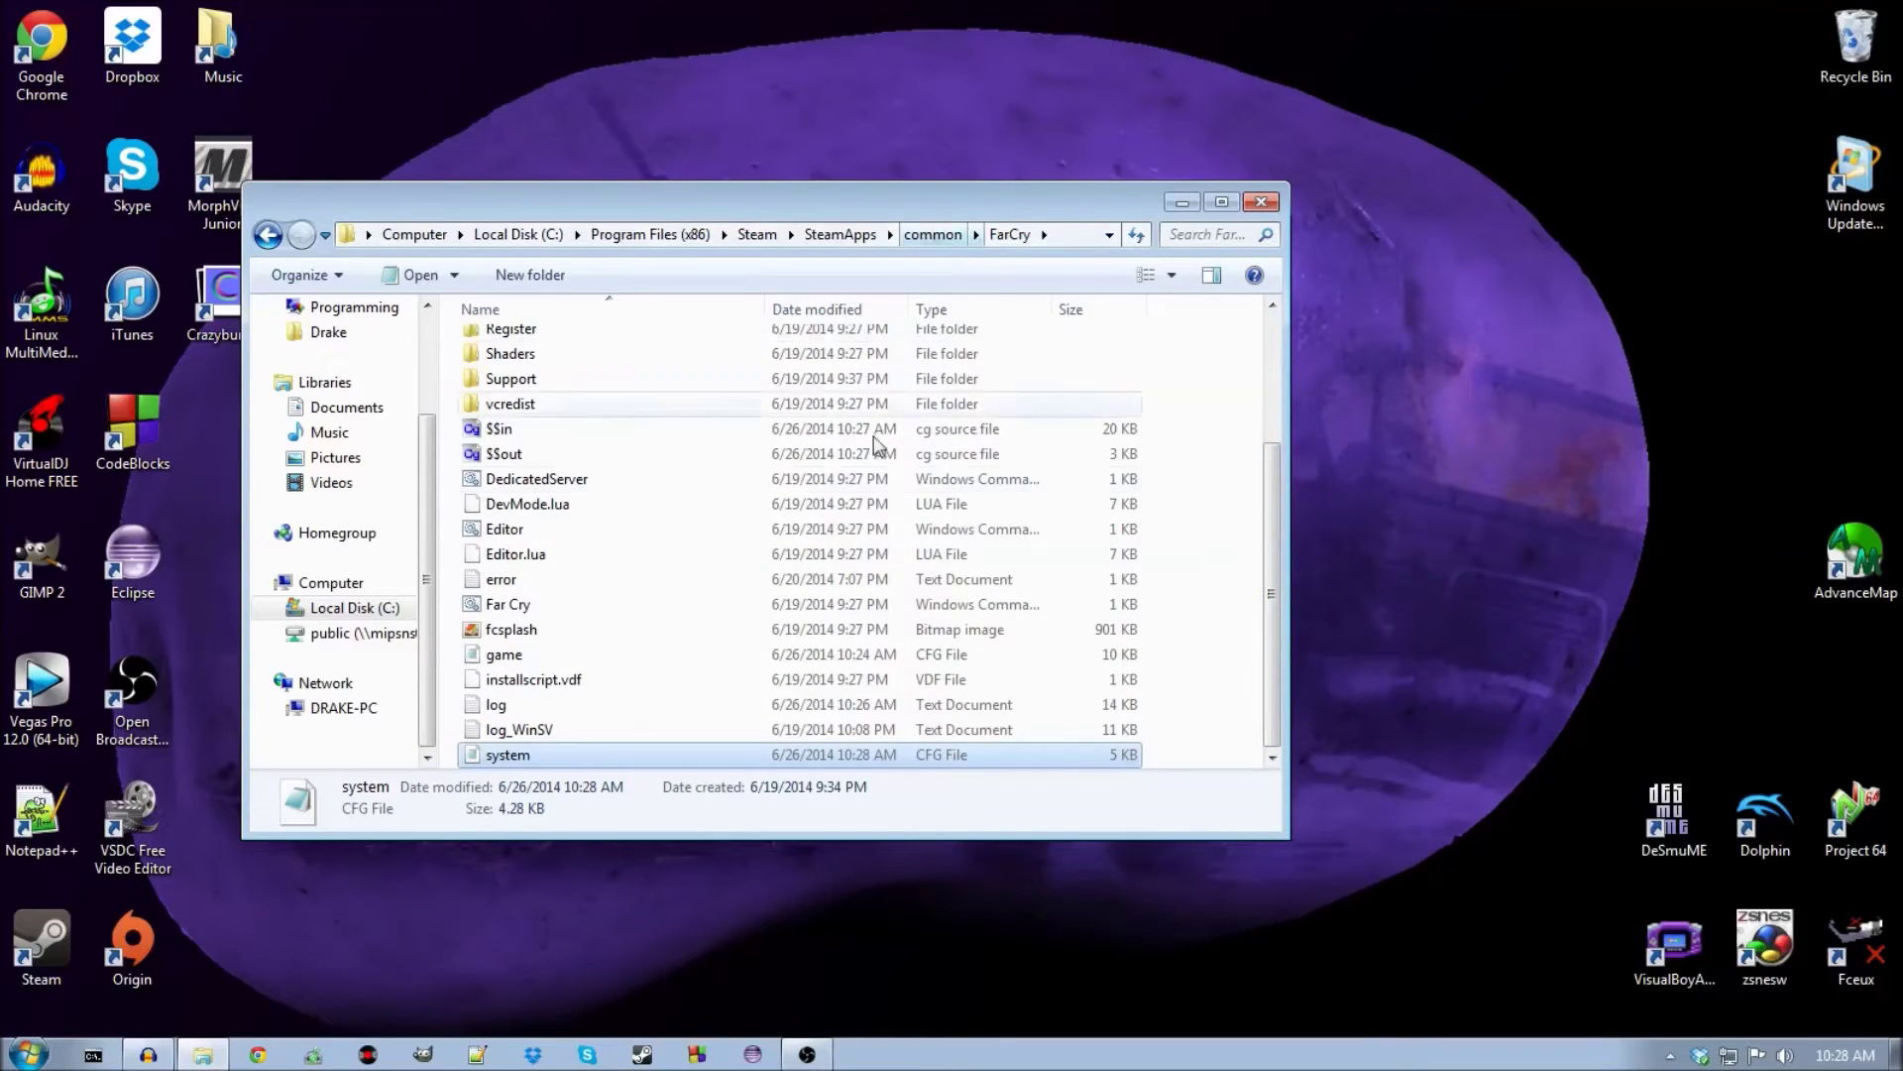
scroll(710, 535, up, 3)
double_click(571, 343)
scroll(555, 614, down, 3)
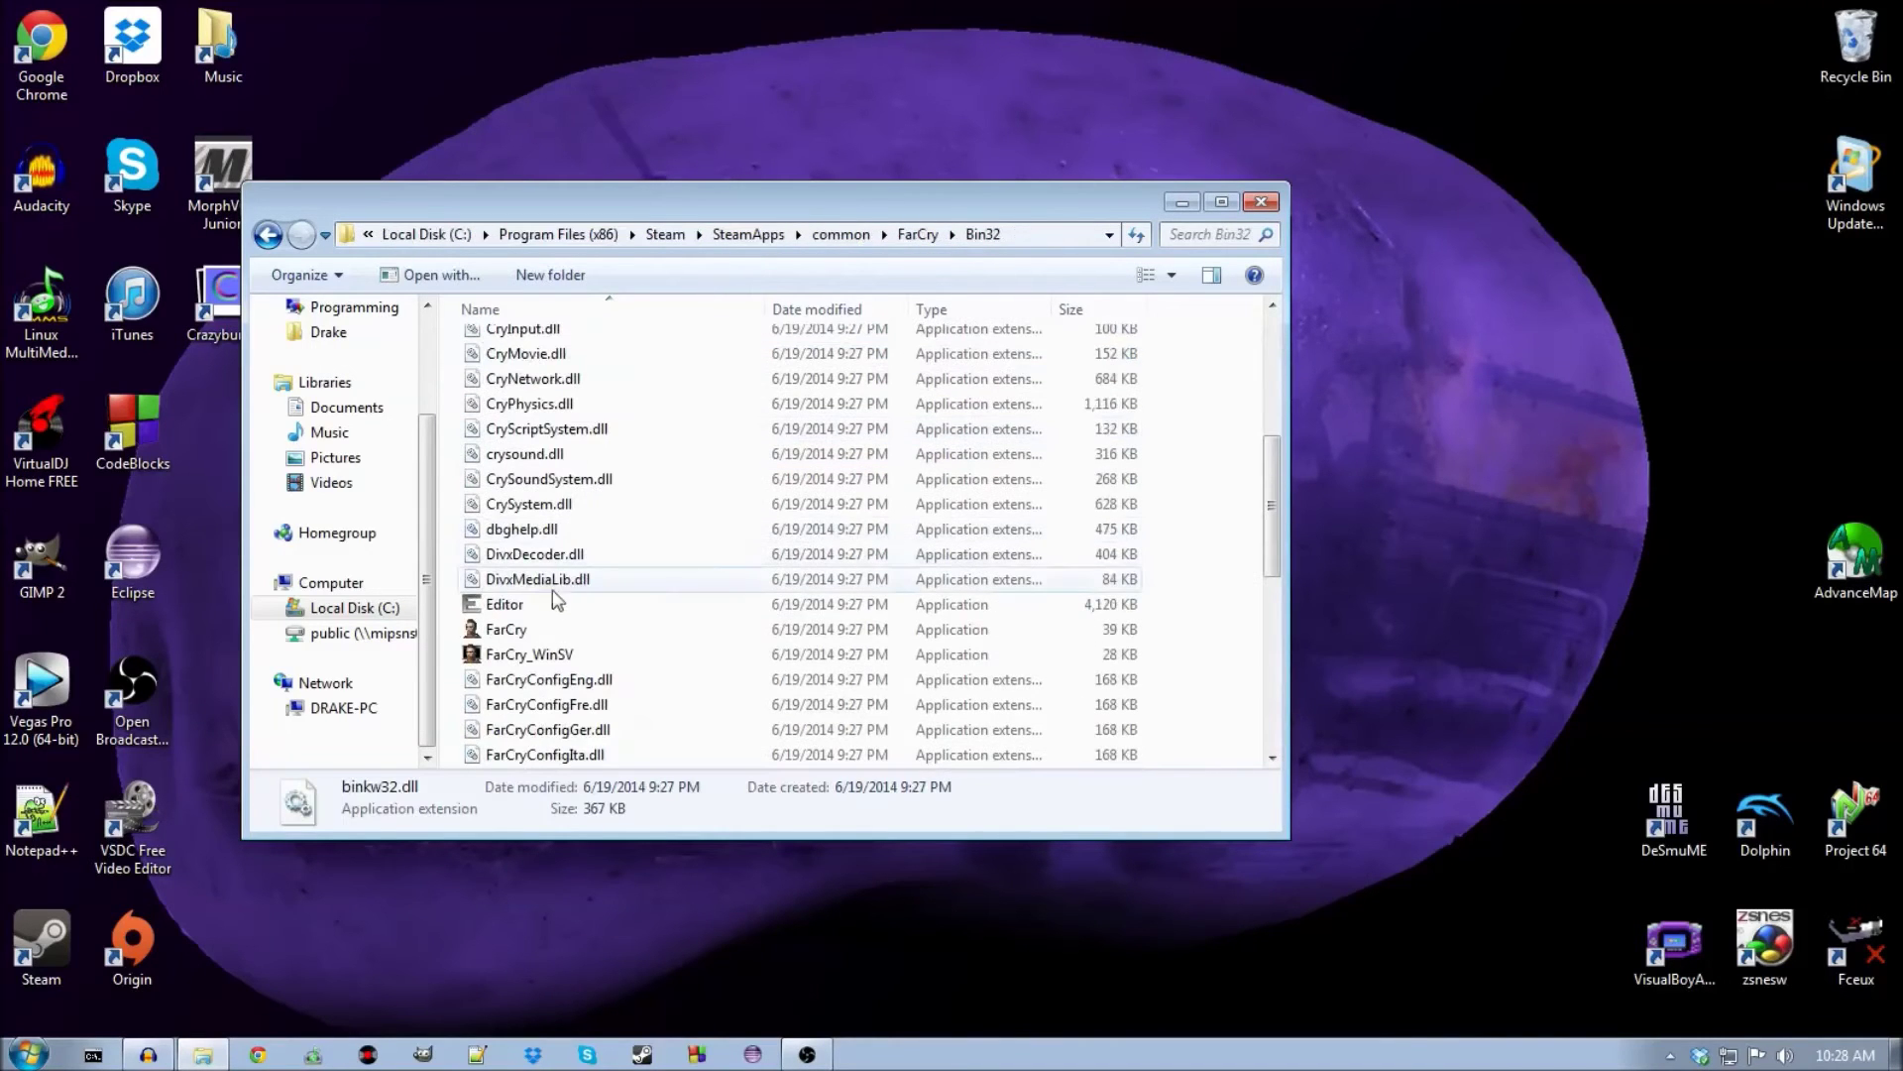
double_click(532, 630)
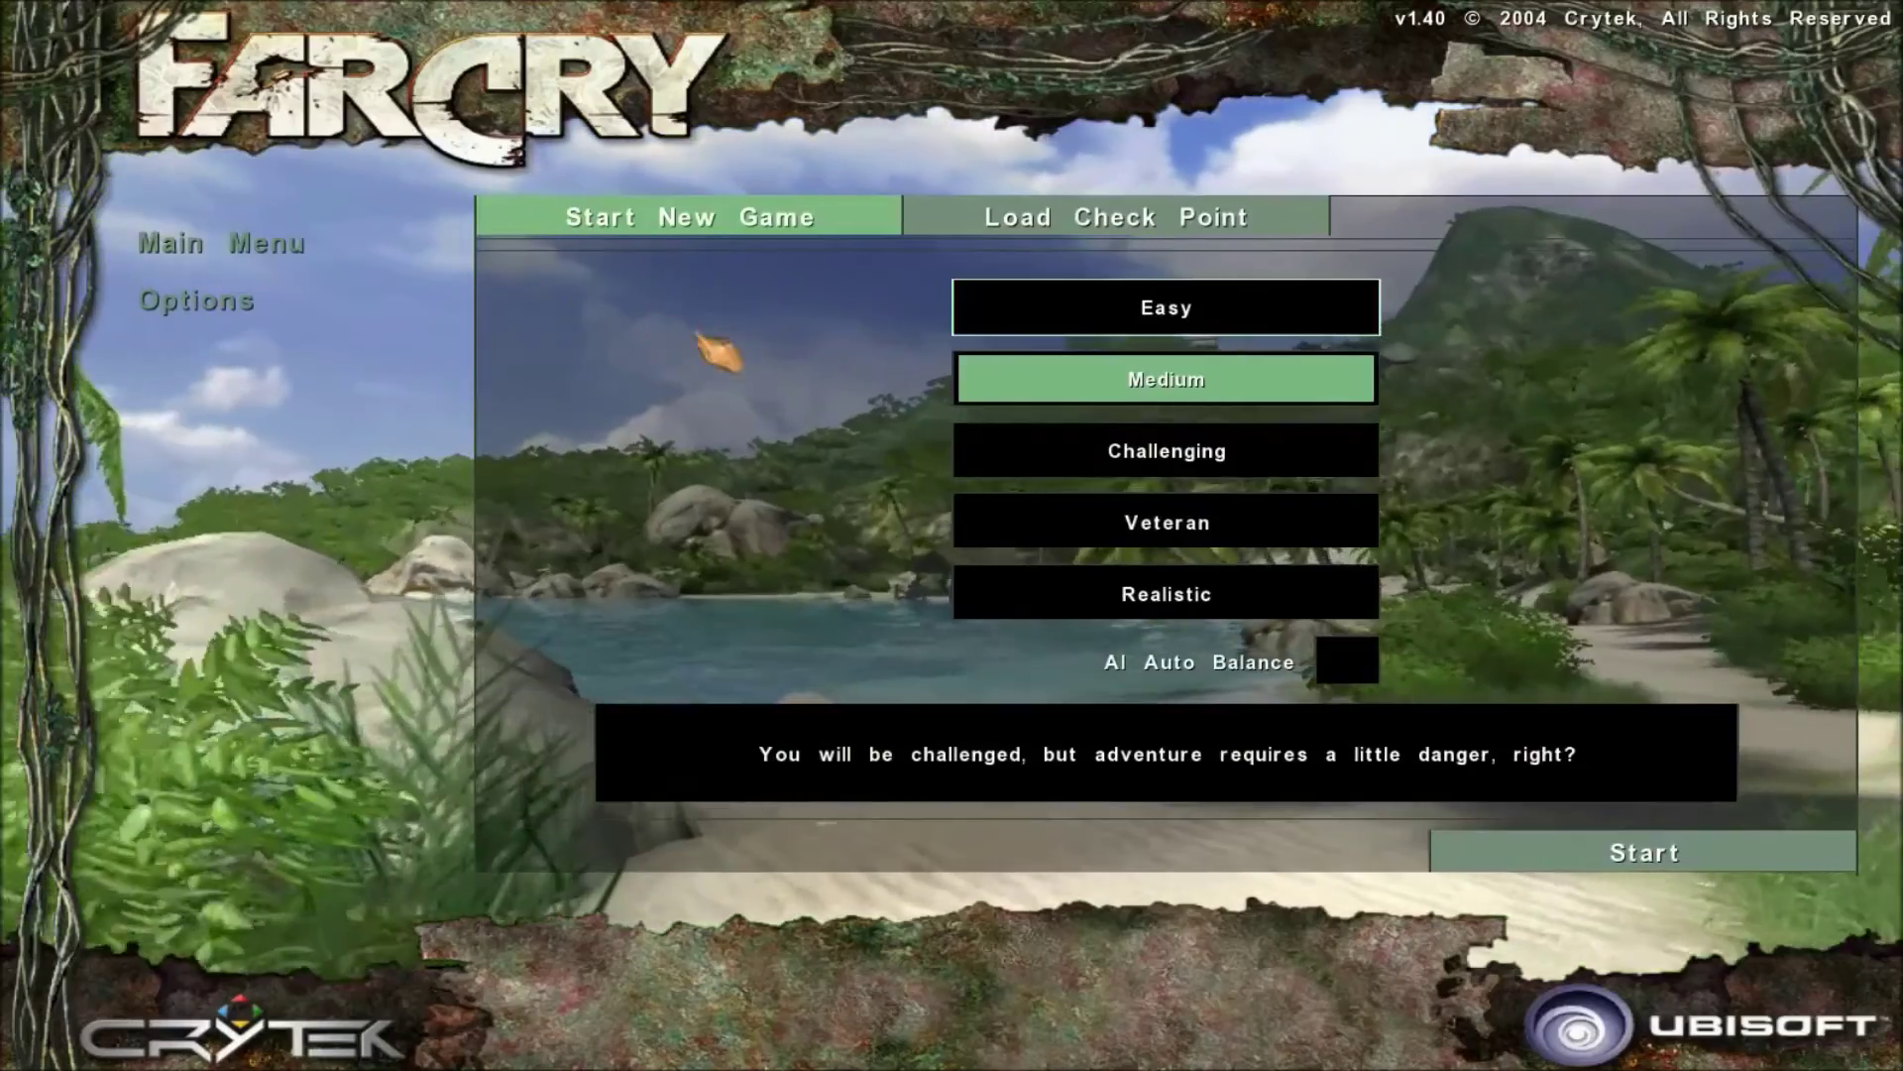
- Start the new Medium game and let the first level load
click(1626, 859)
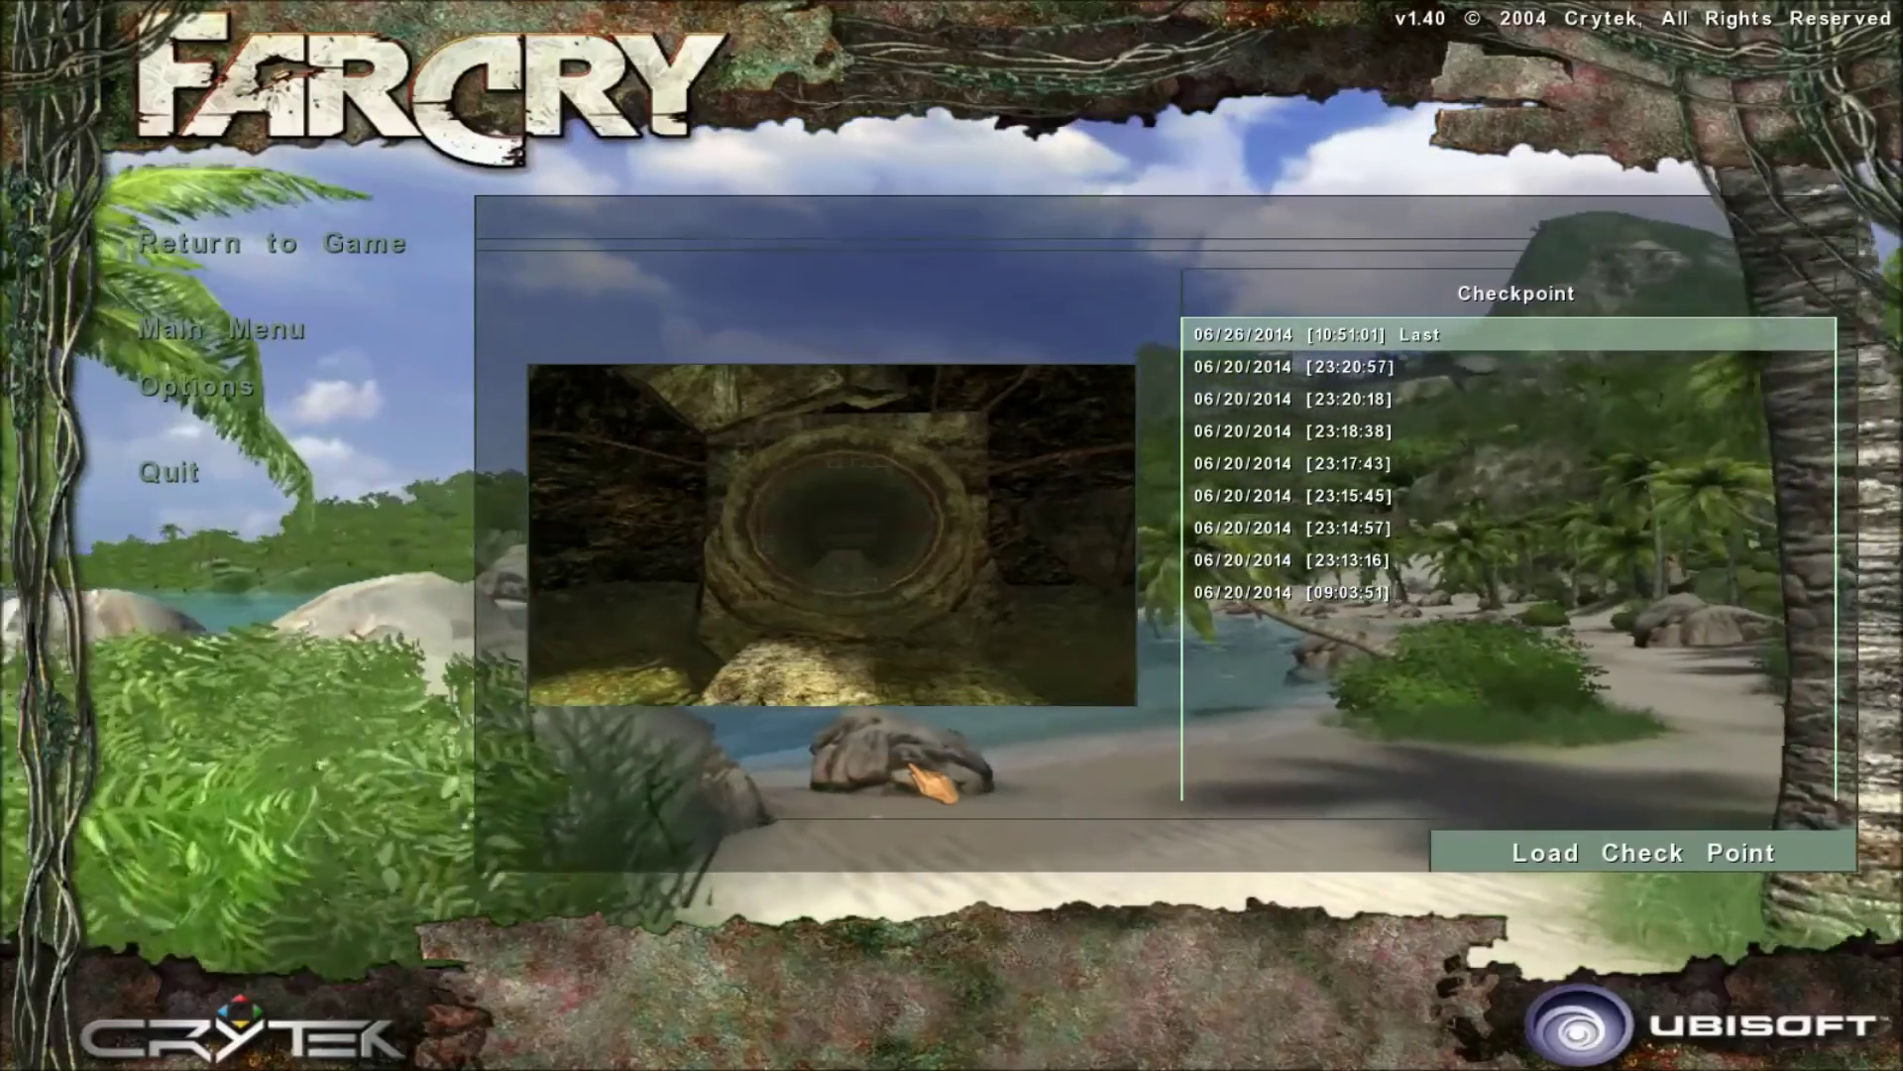
key(Escape)
- Leave the in-game menu and walk through the tunnel pipe into the ruined room
key(w)
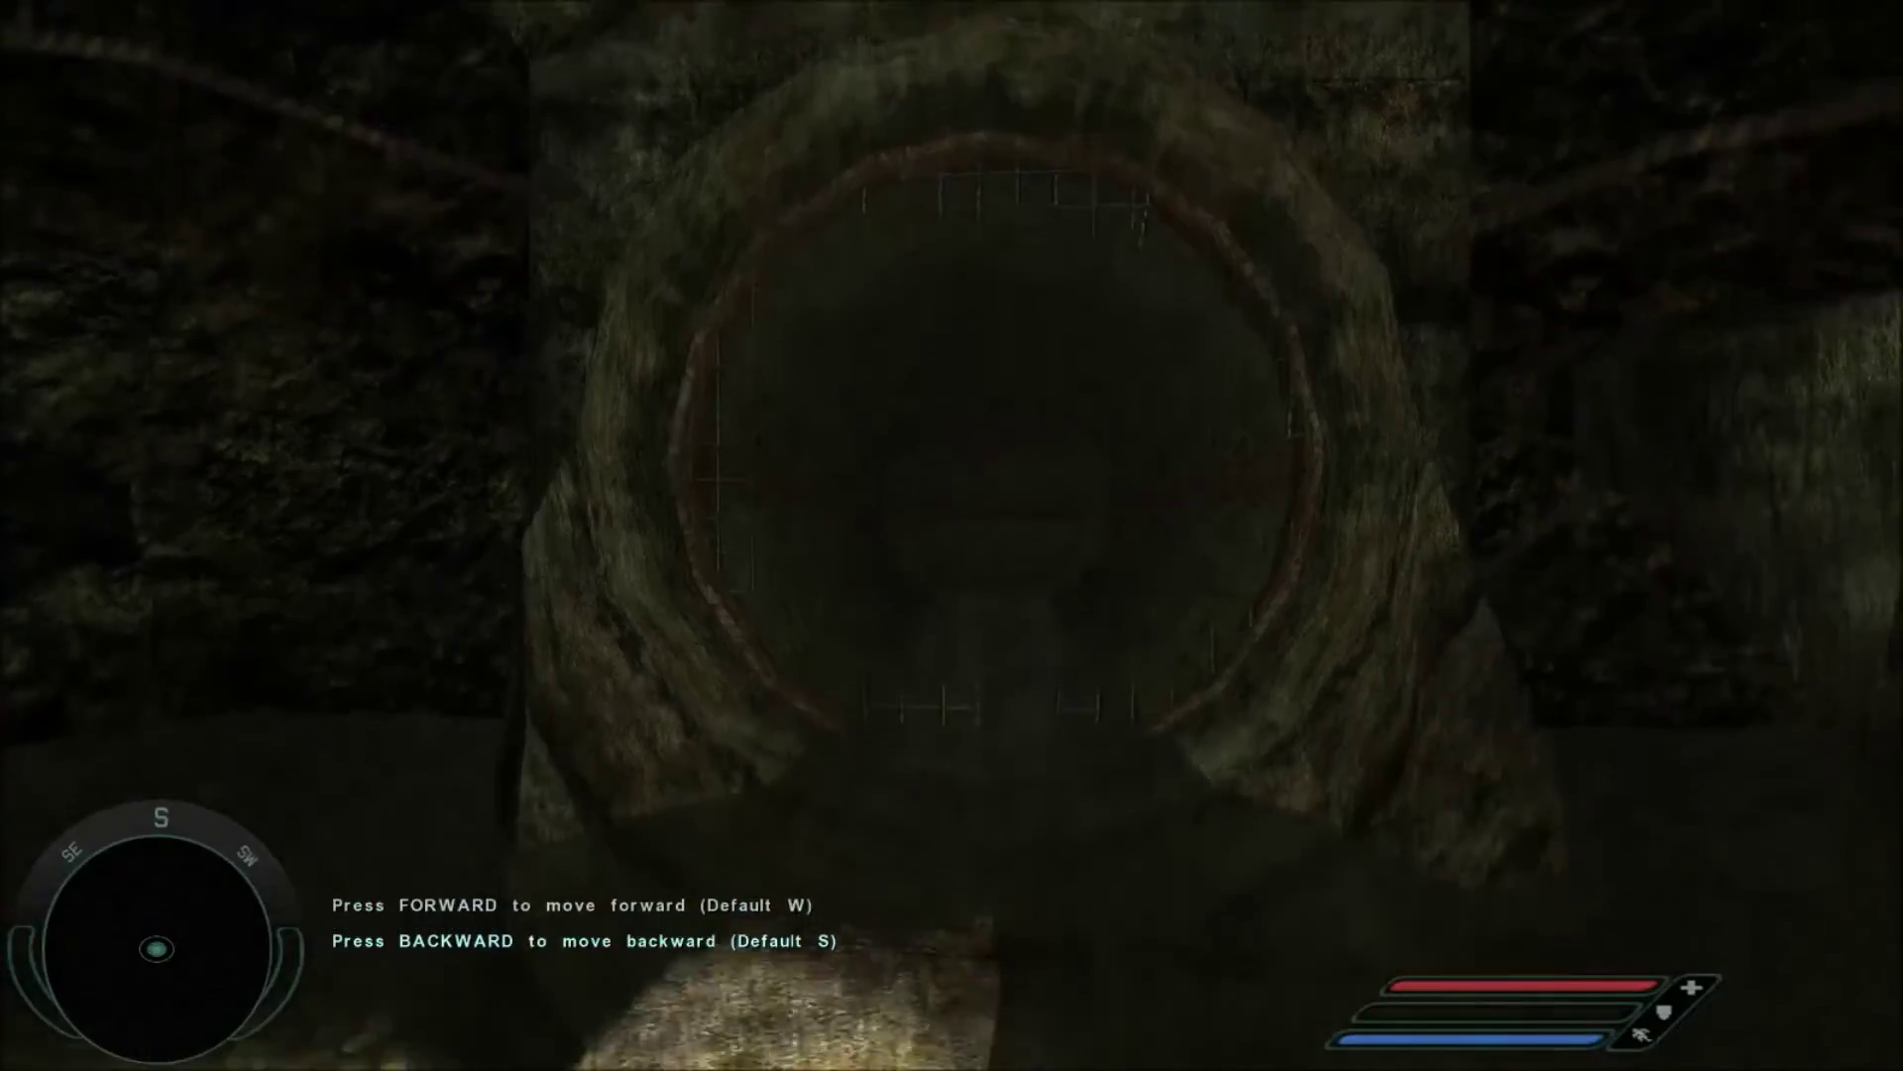
key(w)
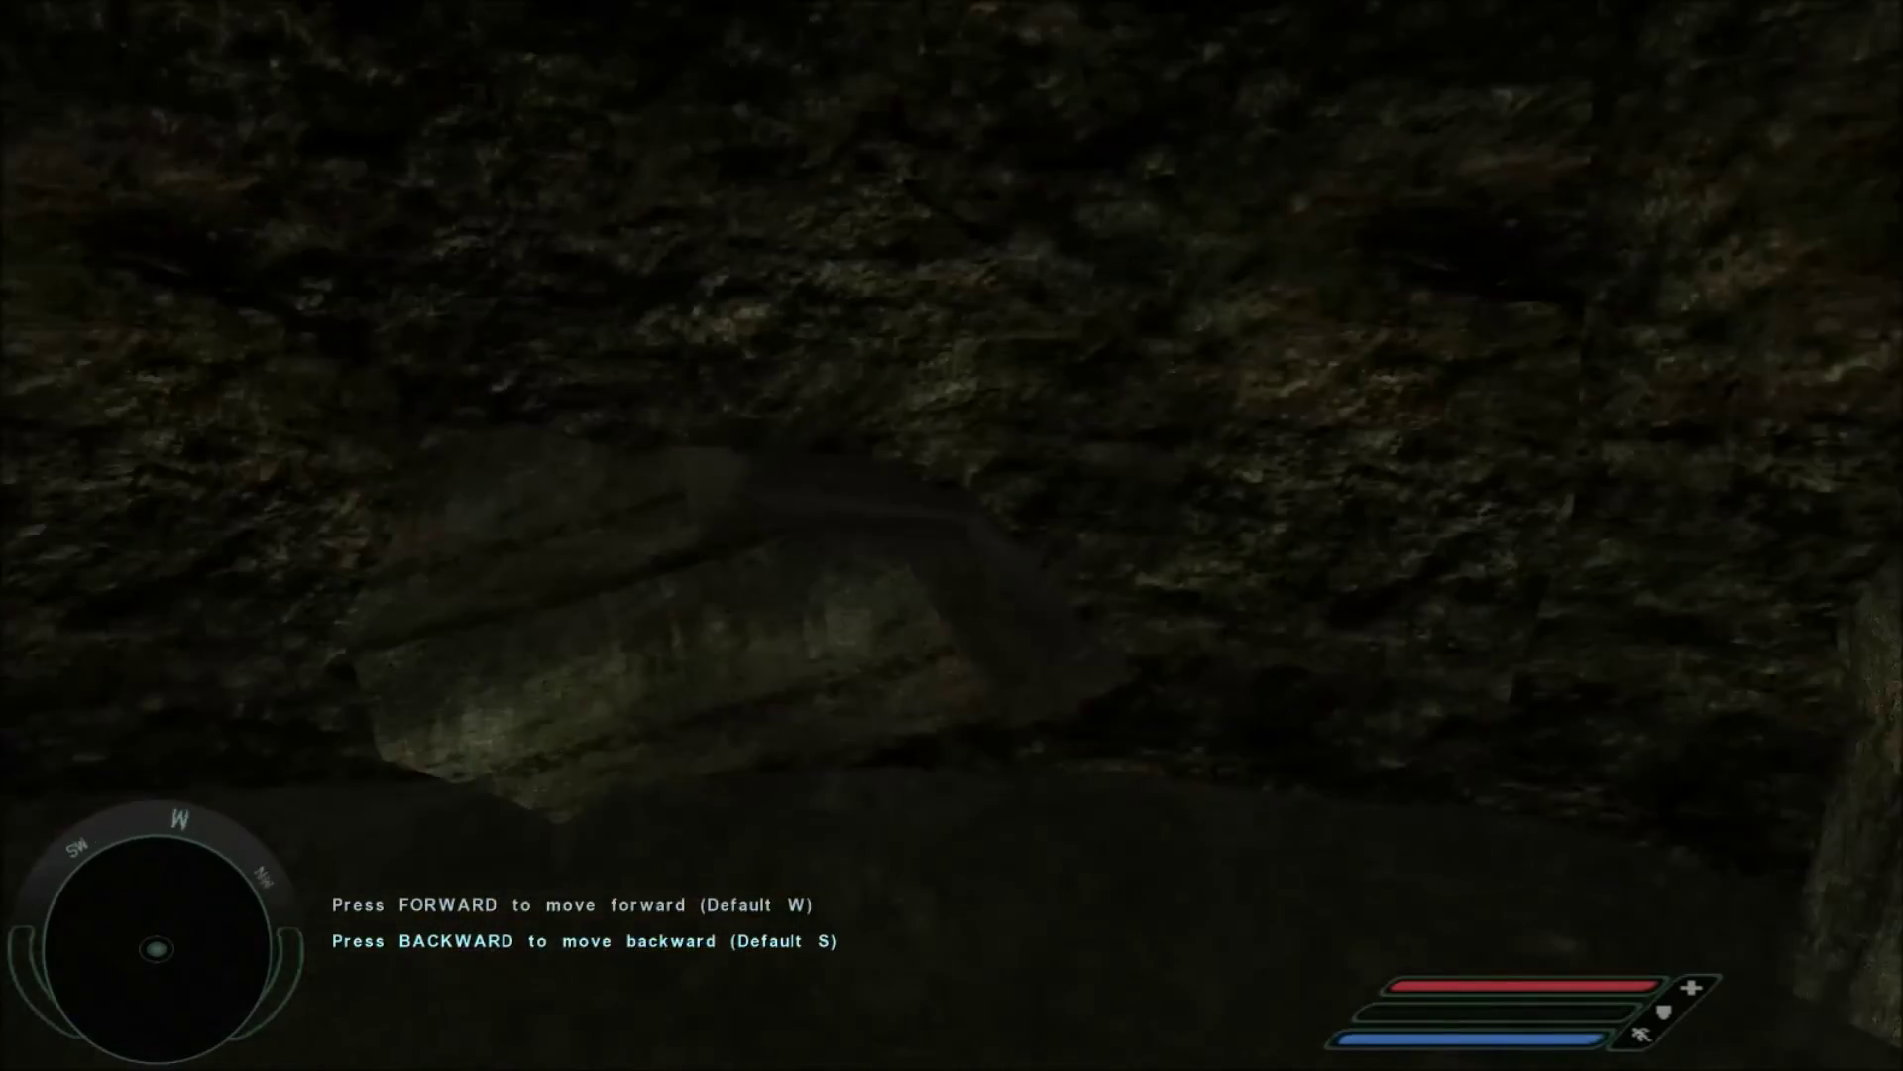
key(w)
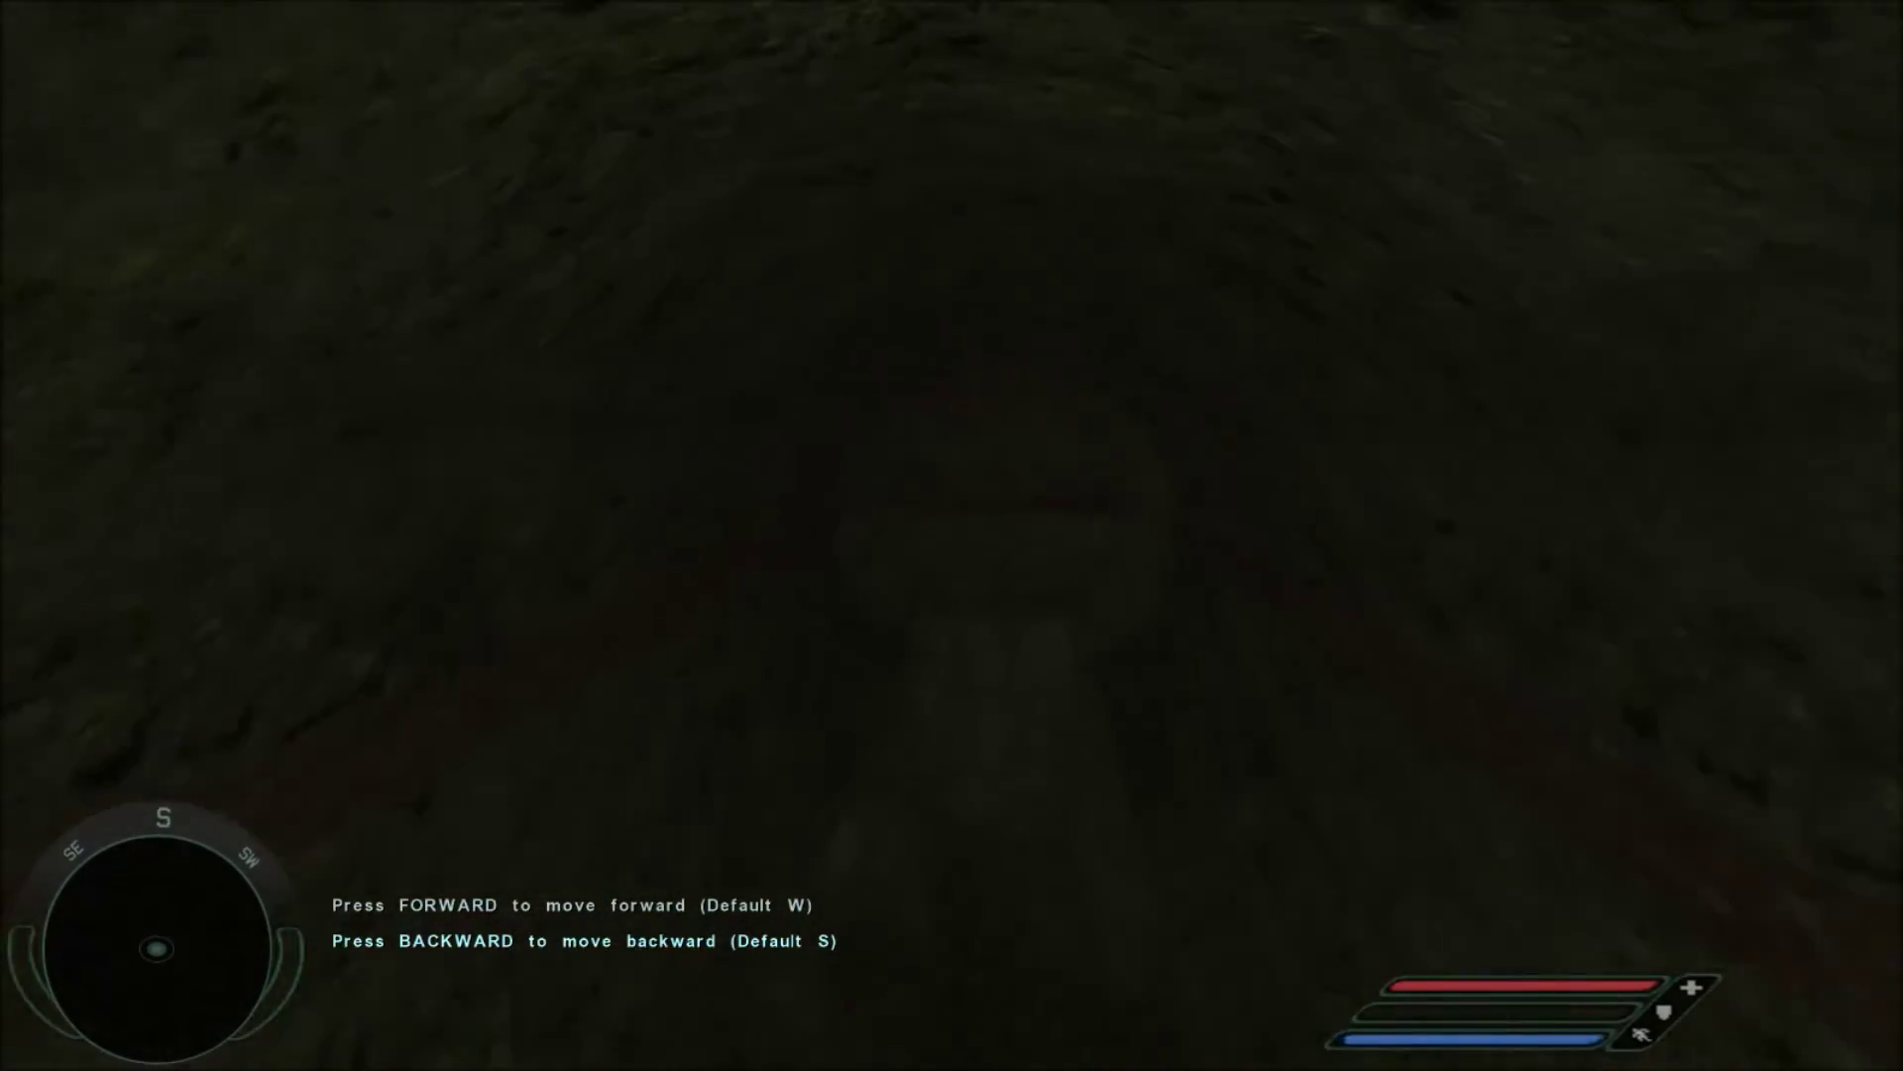
key(w)
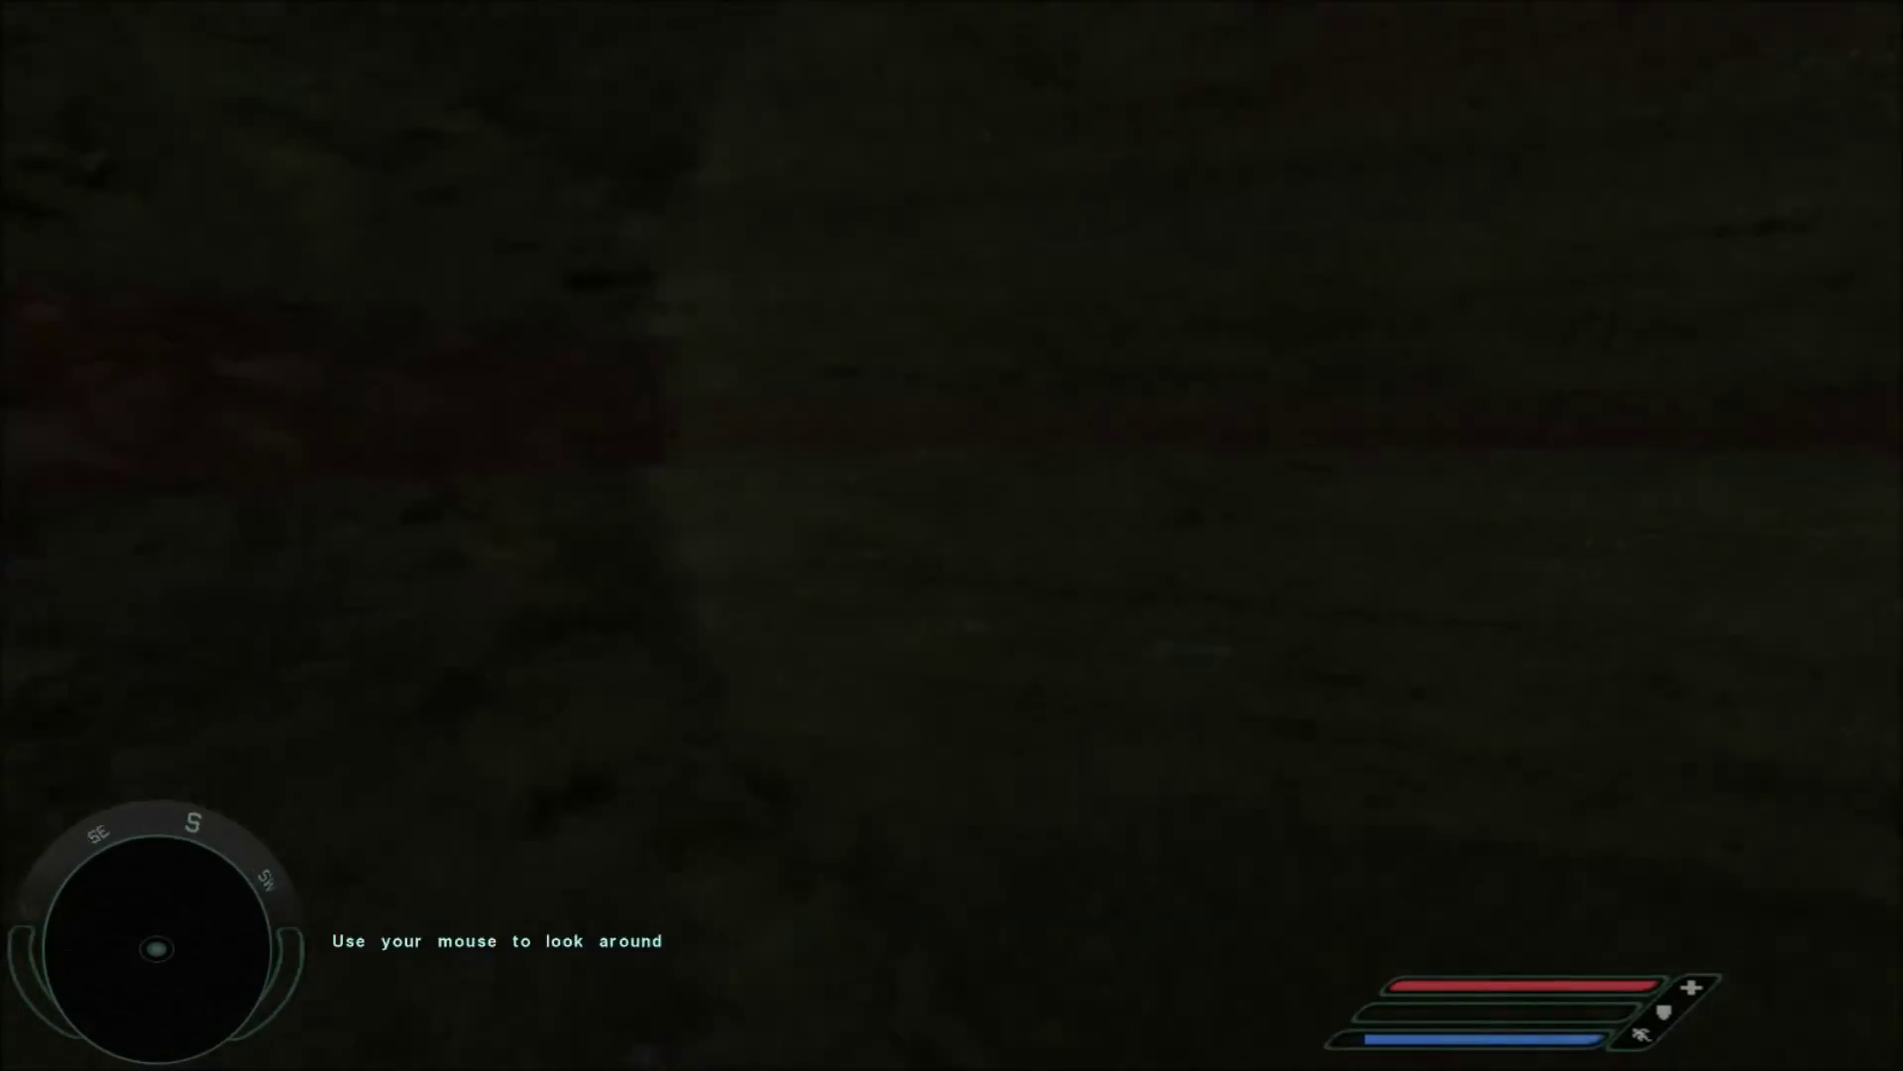